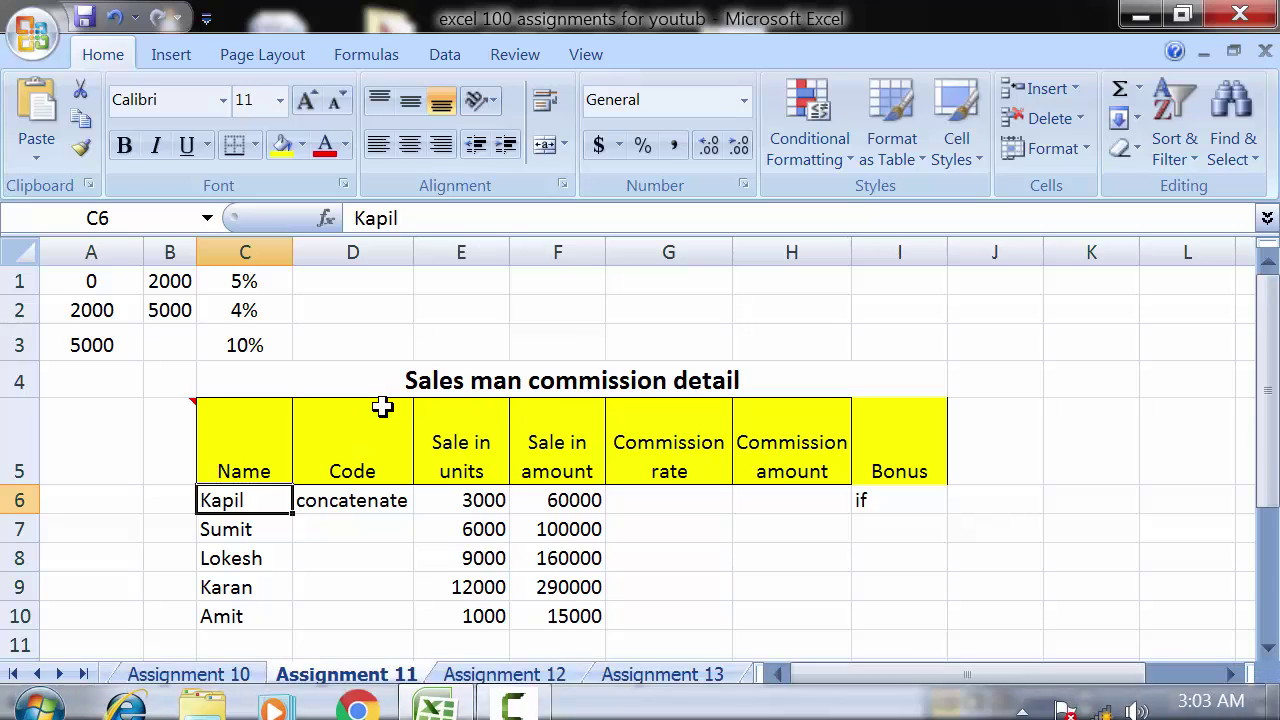
Enter =CONCATENATE(LEFT(C6,3),"/","001") in D6 so Kapil's code reads Kap/001
scroll(396, 396, down, 1)
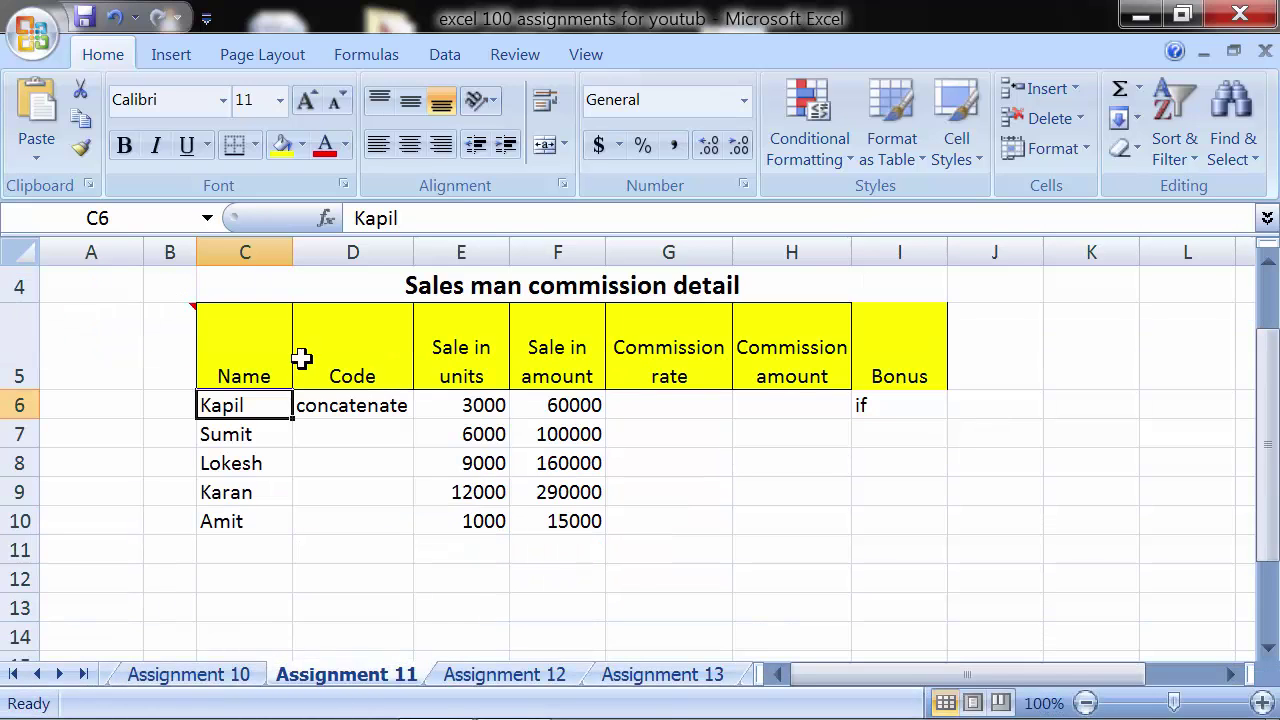
drag(263, 351, 251, 510)
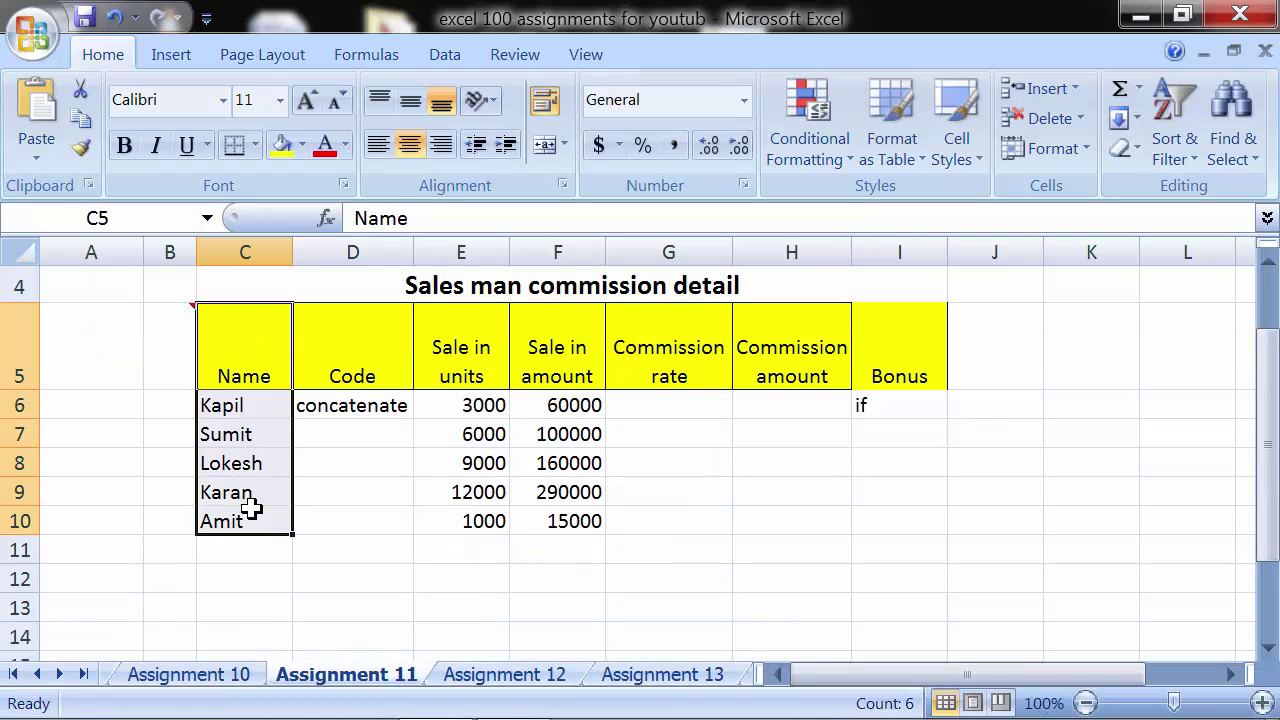
drag(329, 363, 331, 509)
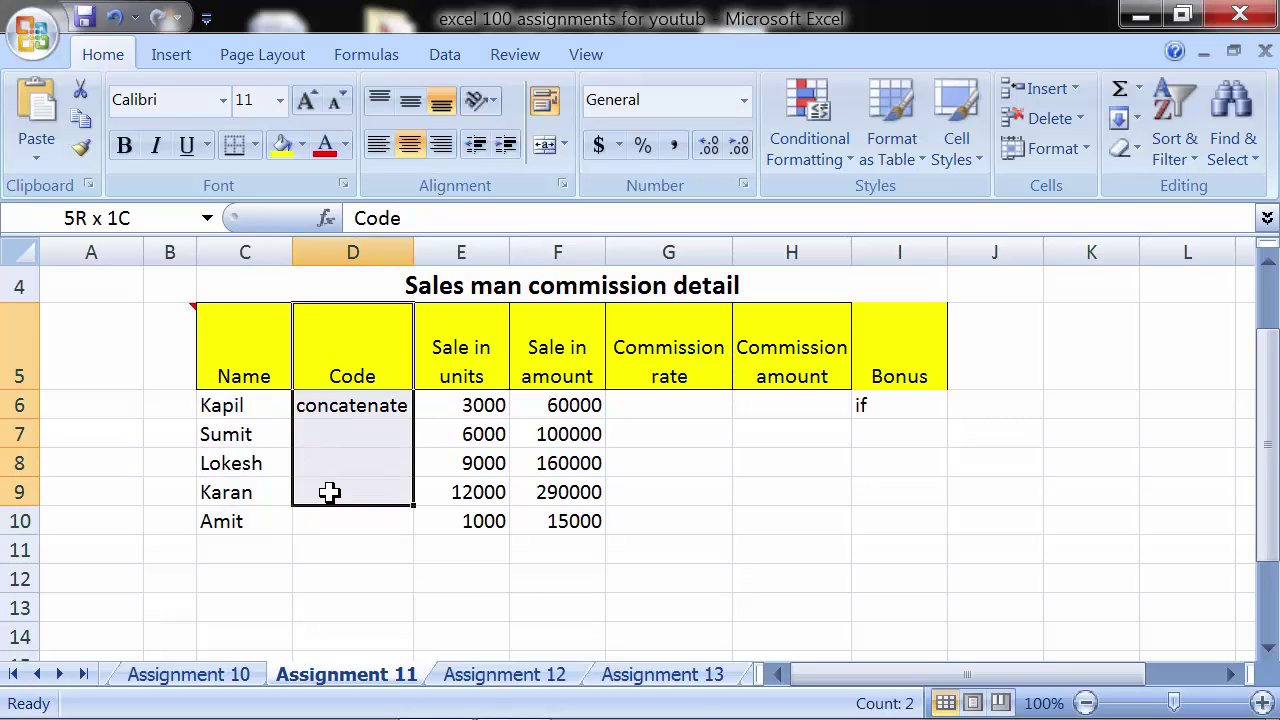
click(340, 408)
text(=)
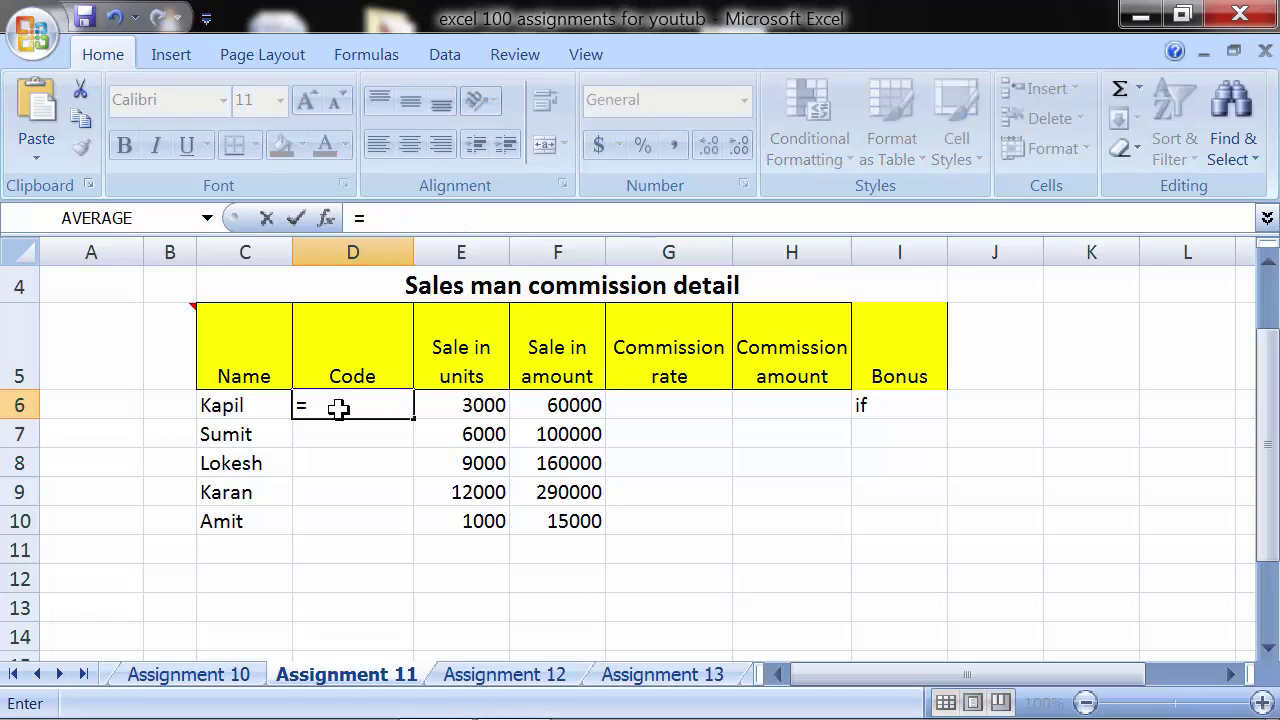
text(con)
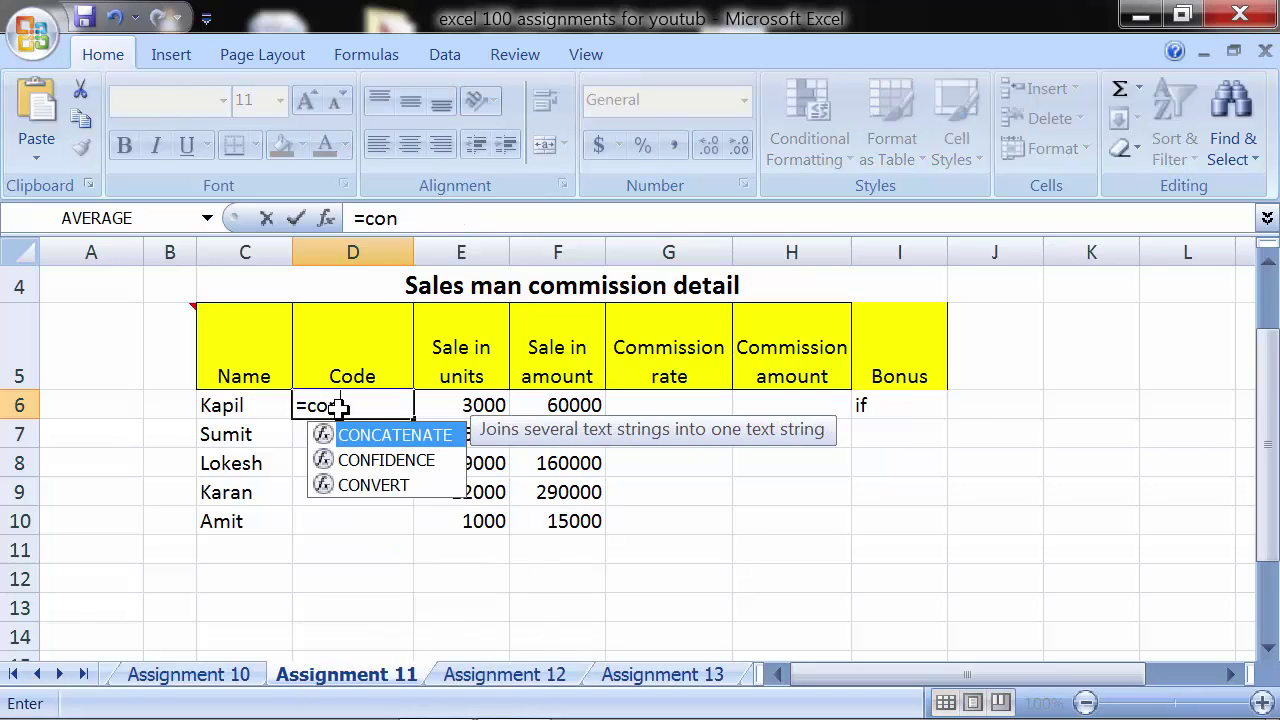
key(Tab)
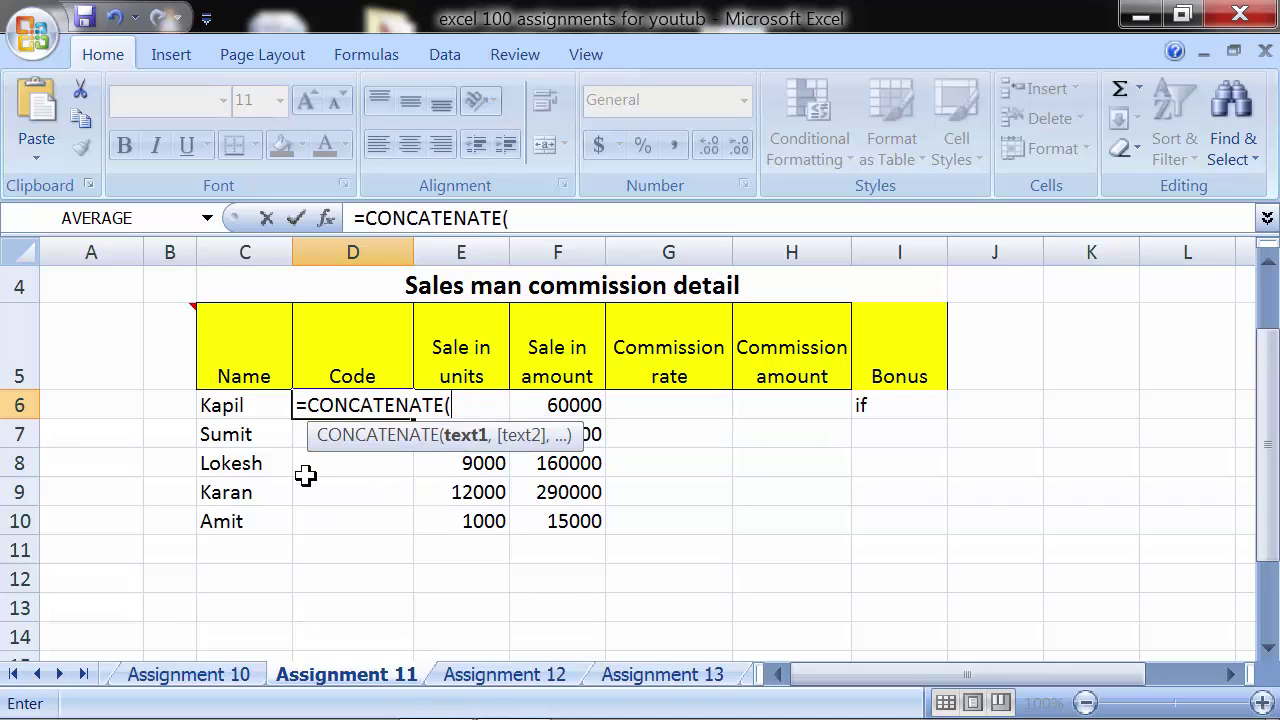
text(left)
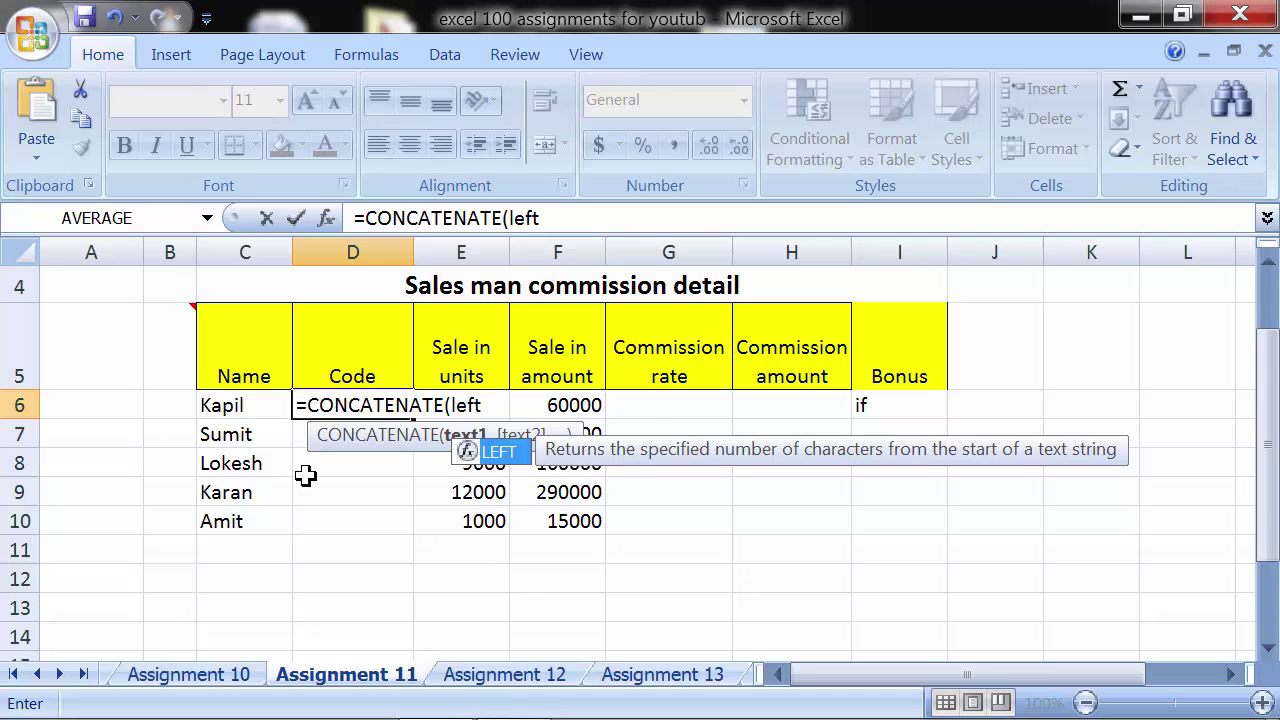
text(()
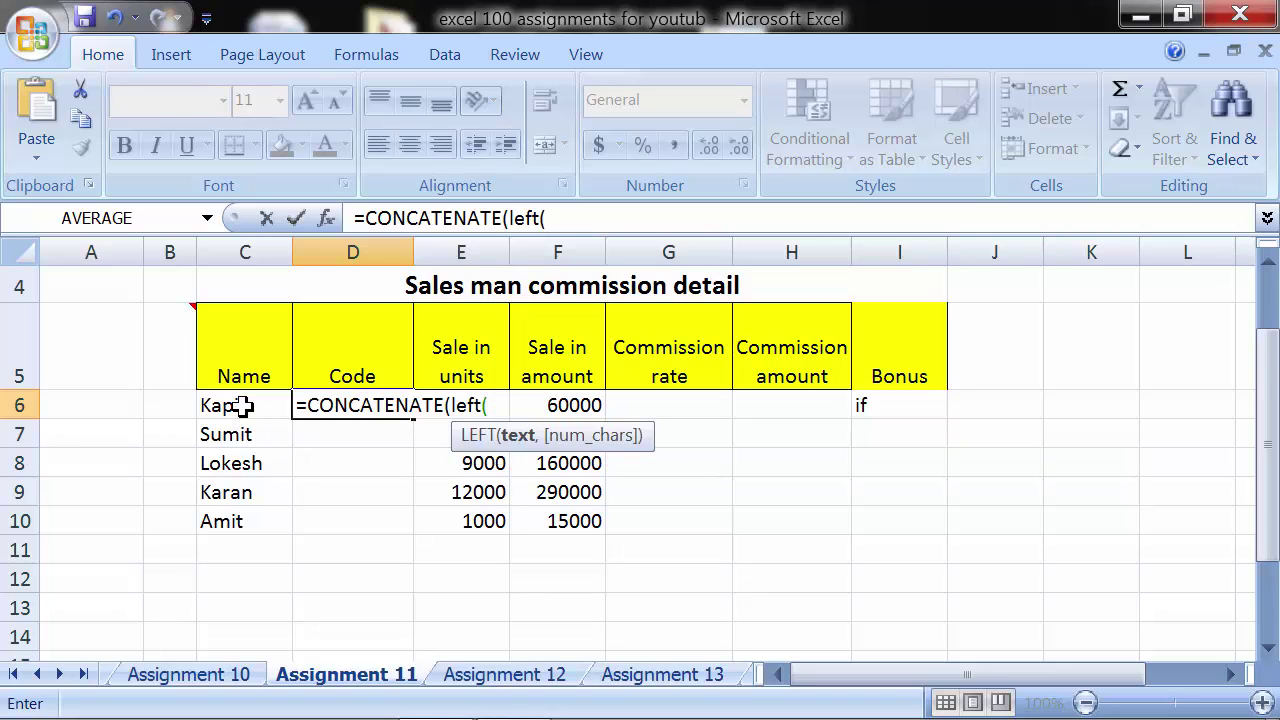
click(245, 407)
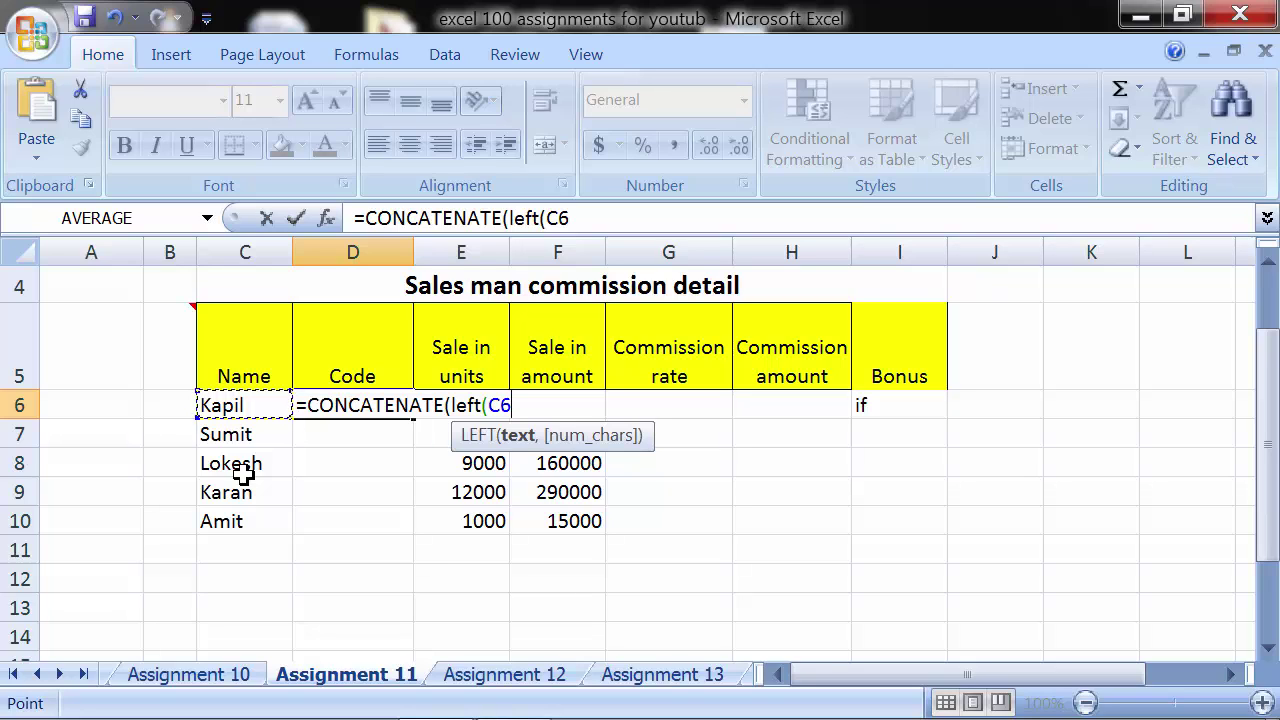
text(,)
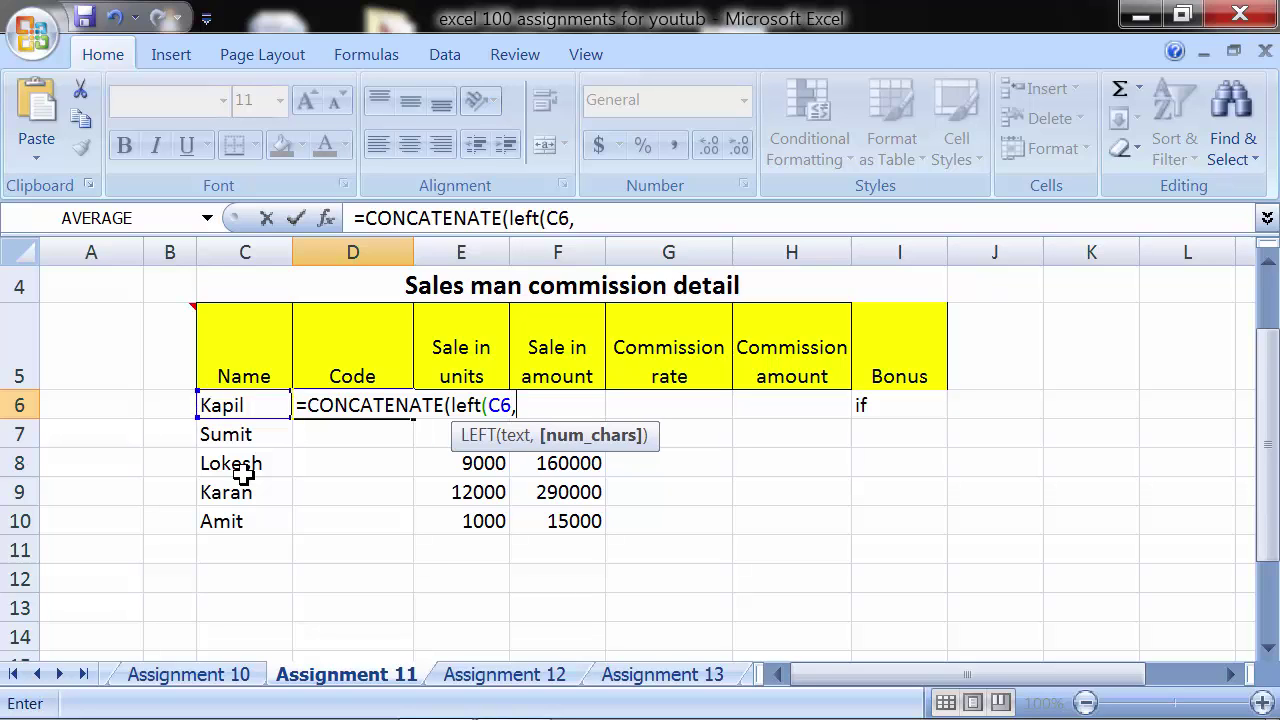
text(3))
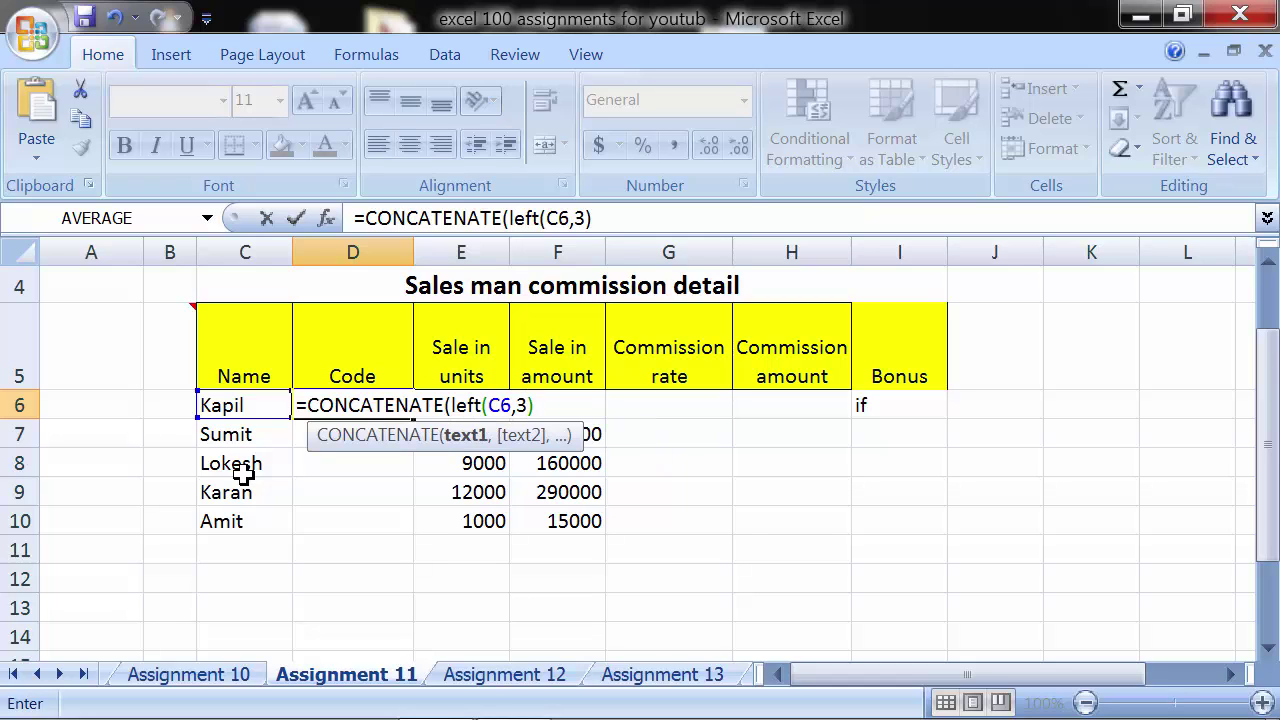
text(,"/)
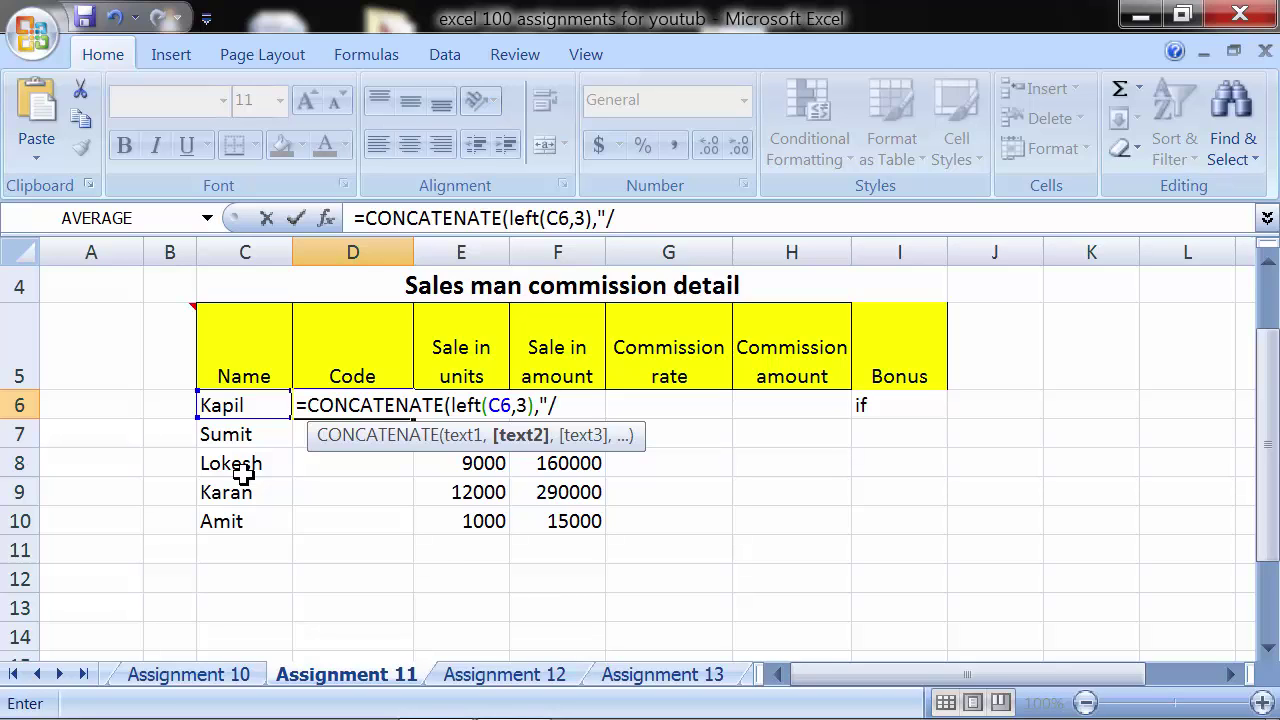
text(")
text(,")
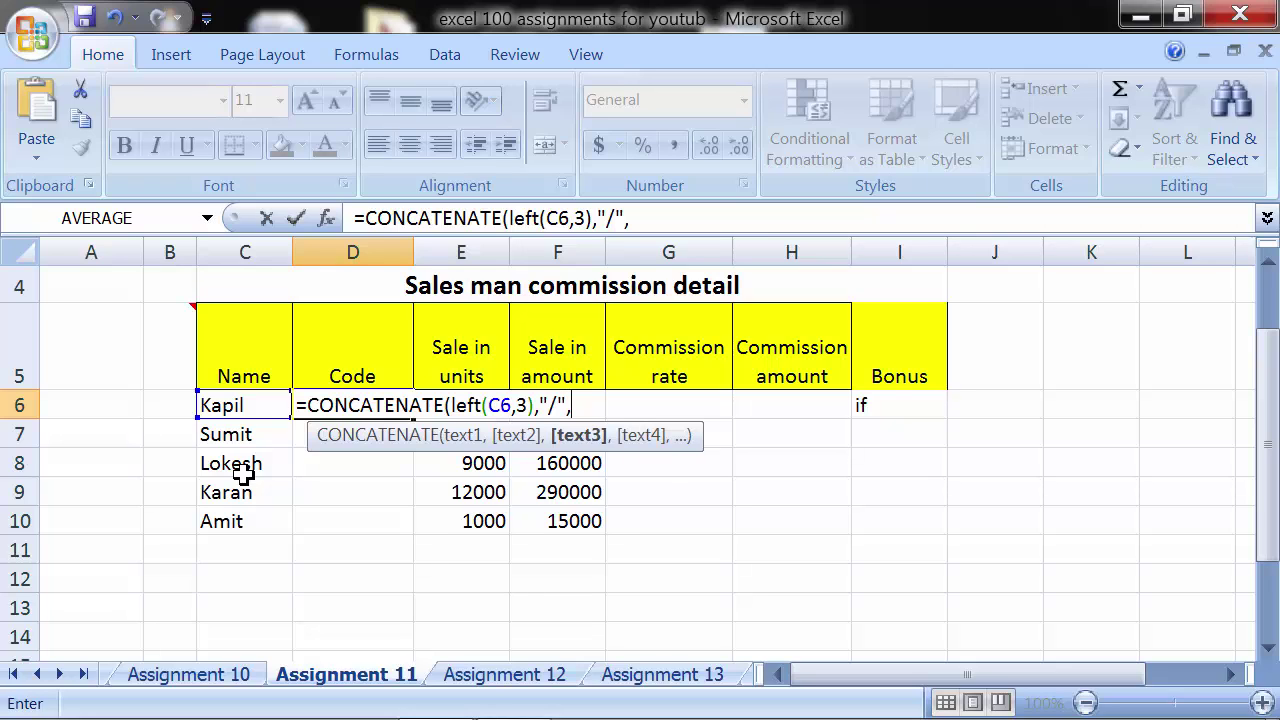
text(001)
text(")
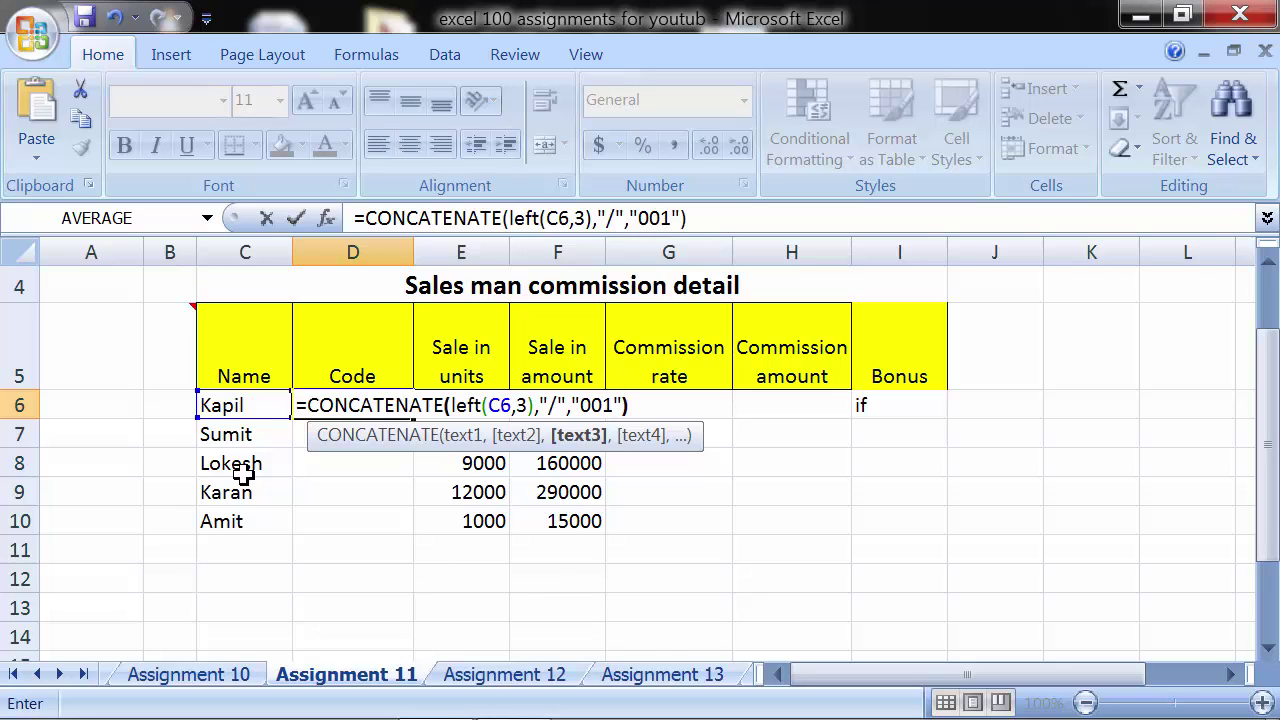
drag(449, 405, 537, 410)
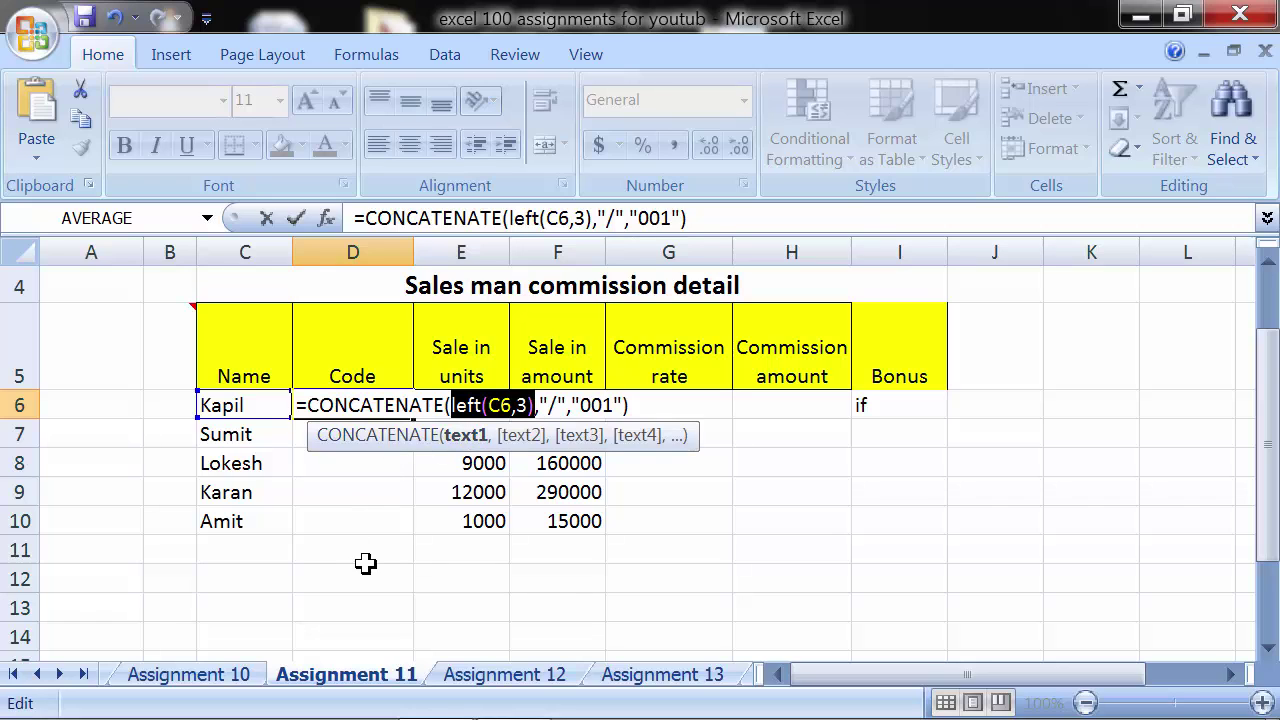
key(Return)
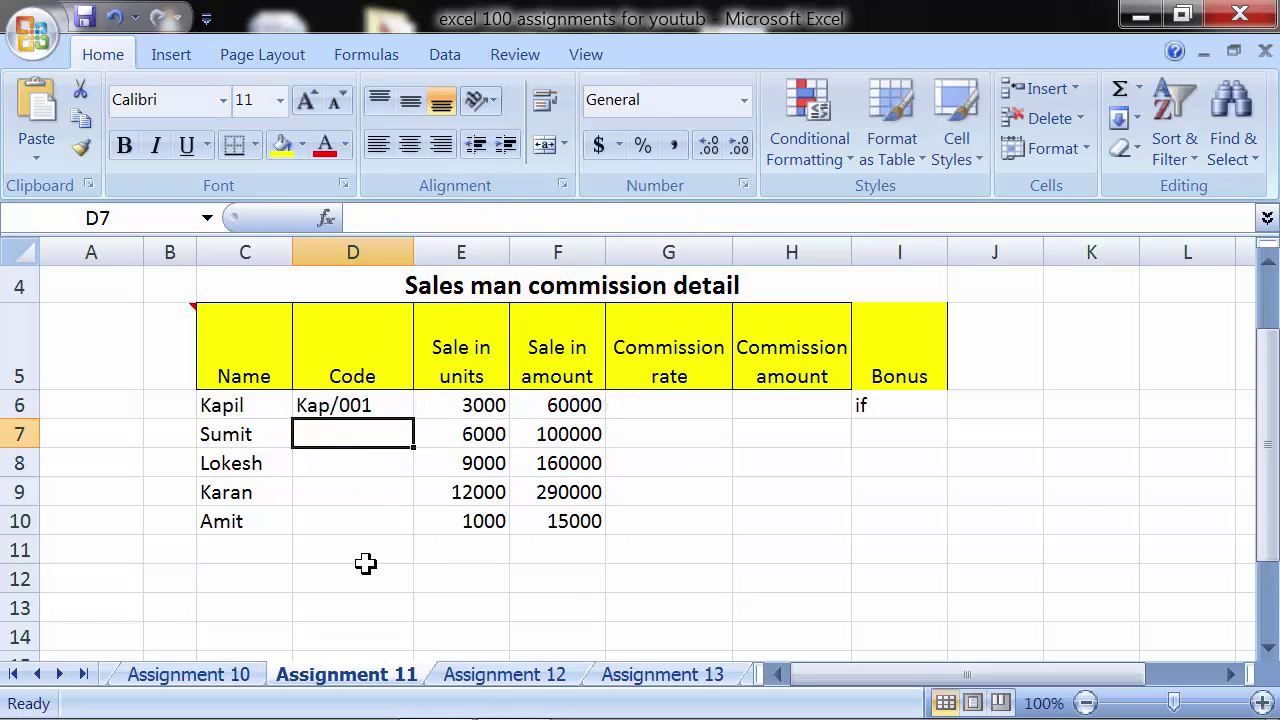
Copy D6's code formula down to D10, producing Sum/001, Lok/001, Kar/001 and Ami/001
click(357, 412)
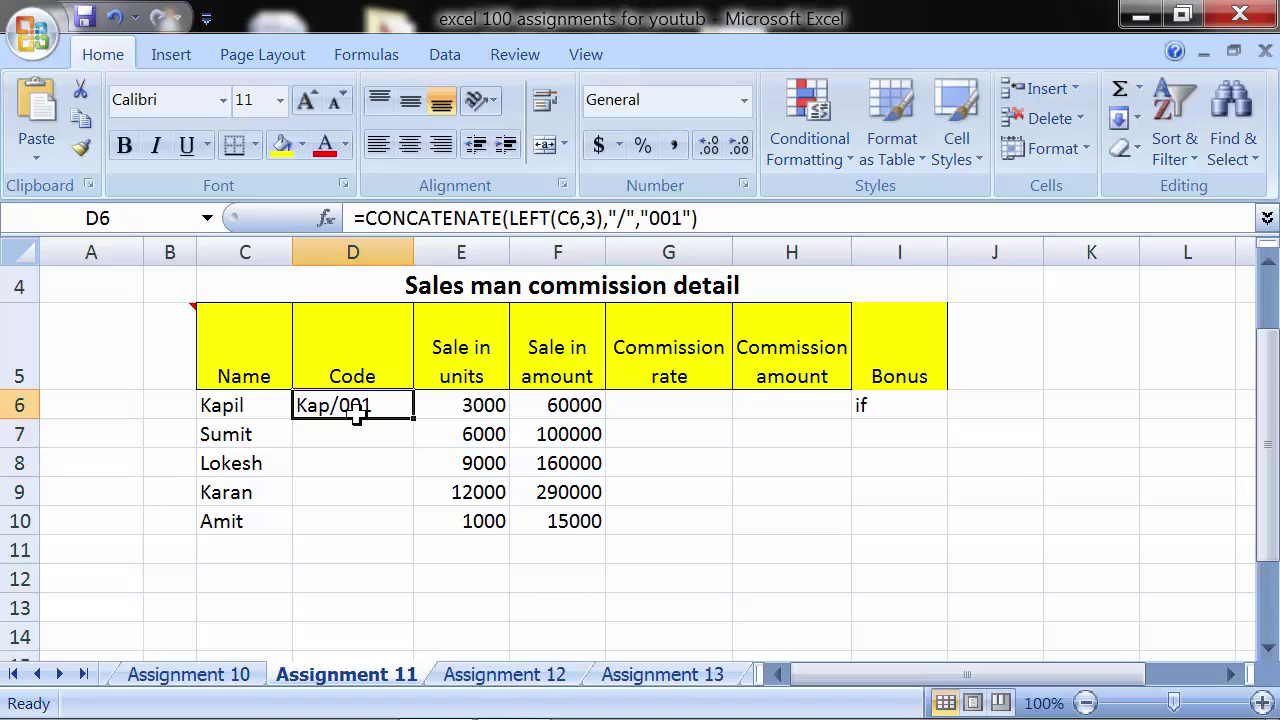
mouse_move(413, 418)
mouse_down()
mouse_move(398, 533)
mouse_move(393, 522)
mouse_up()
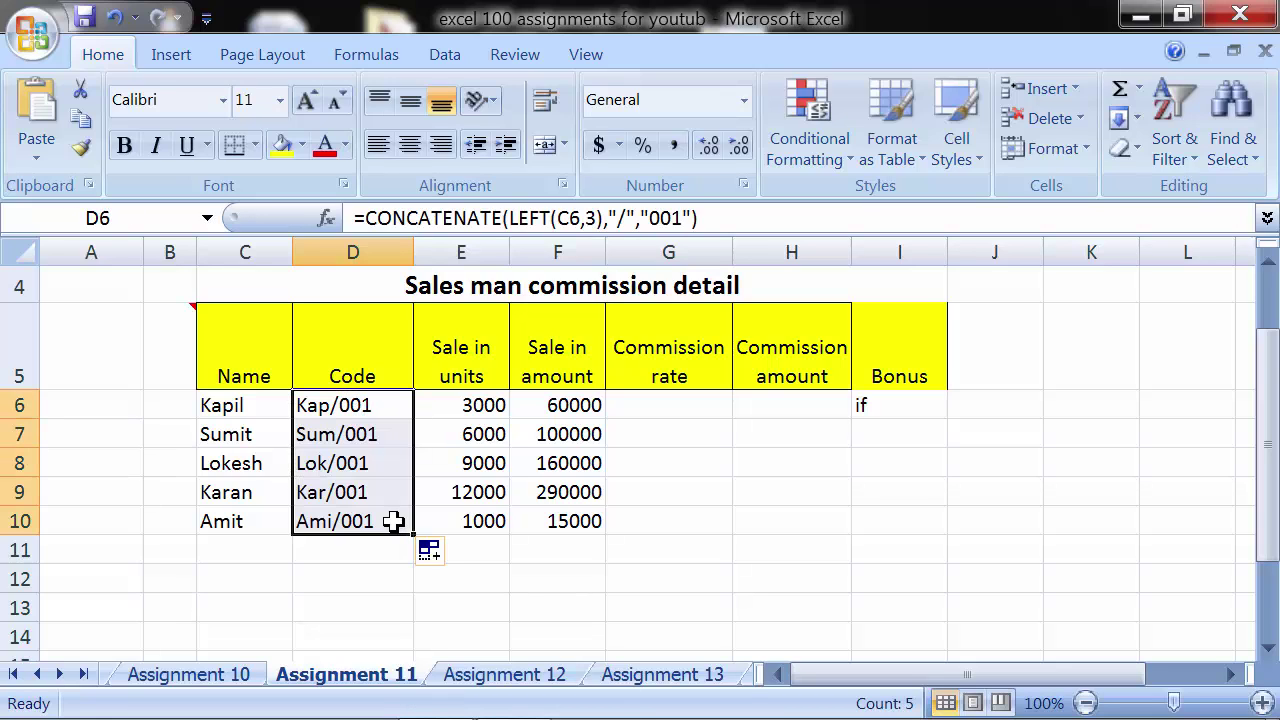
click(363, 437)
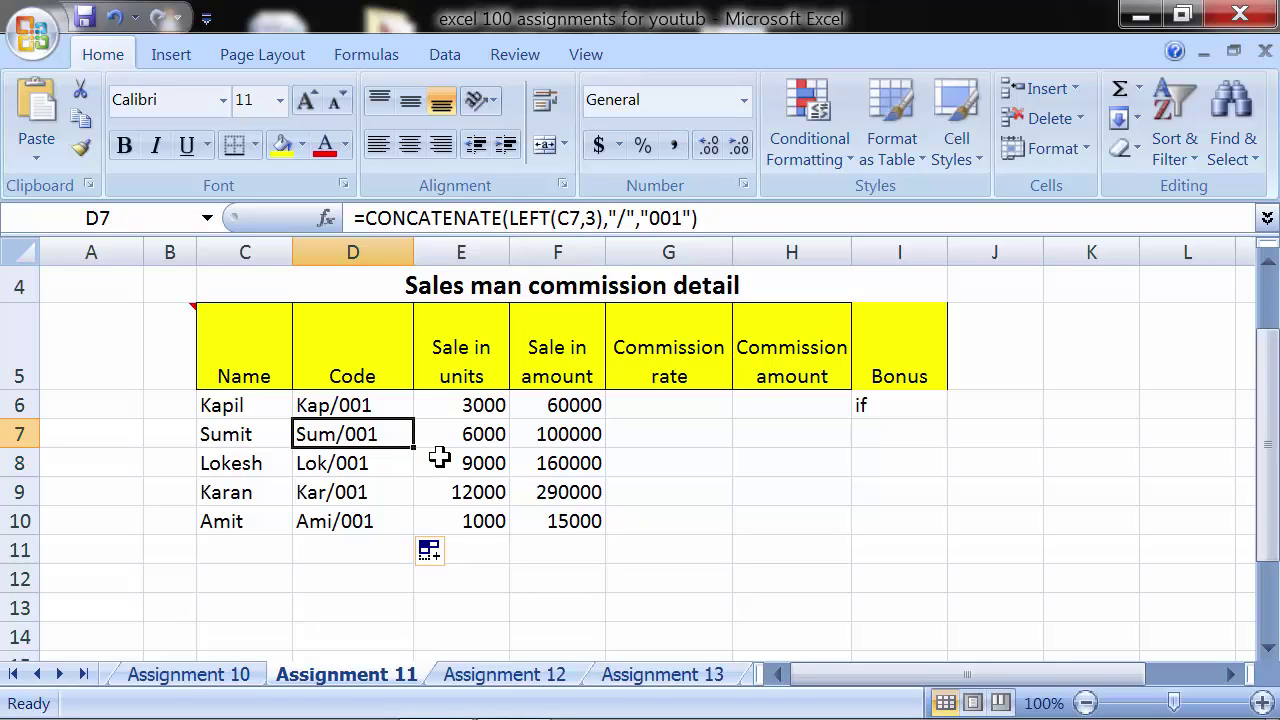
click(470, 405)
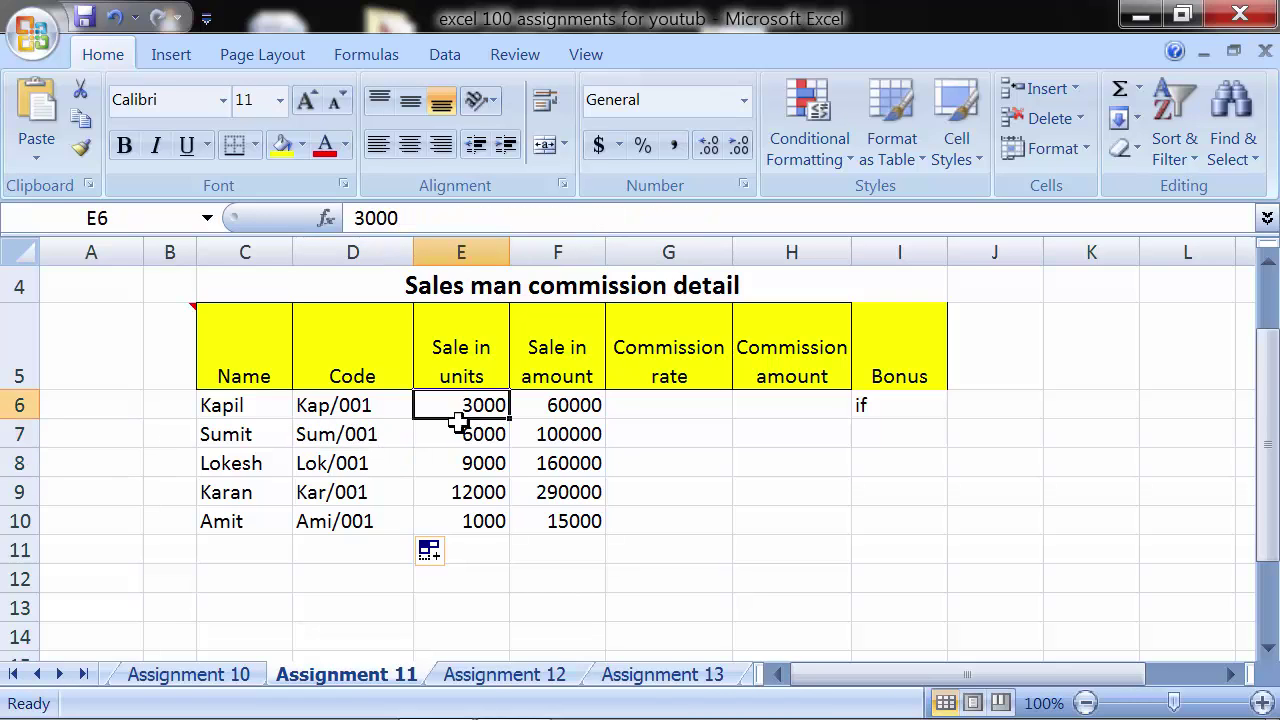
drag(457, 423, 456, 510)
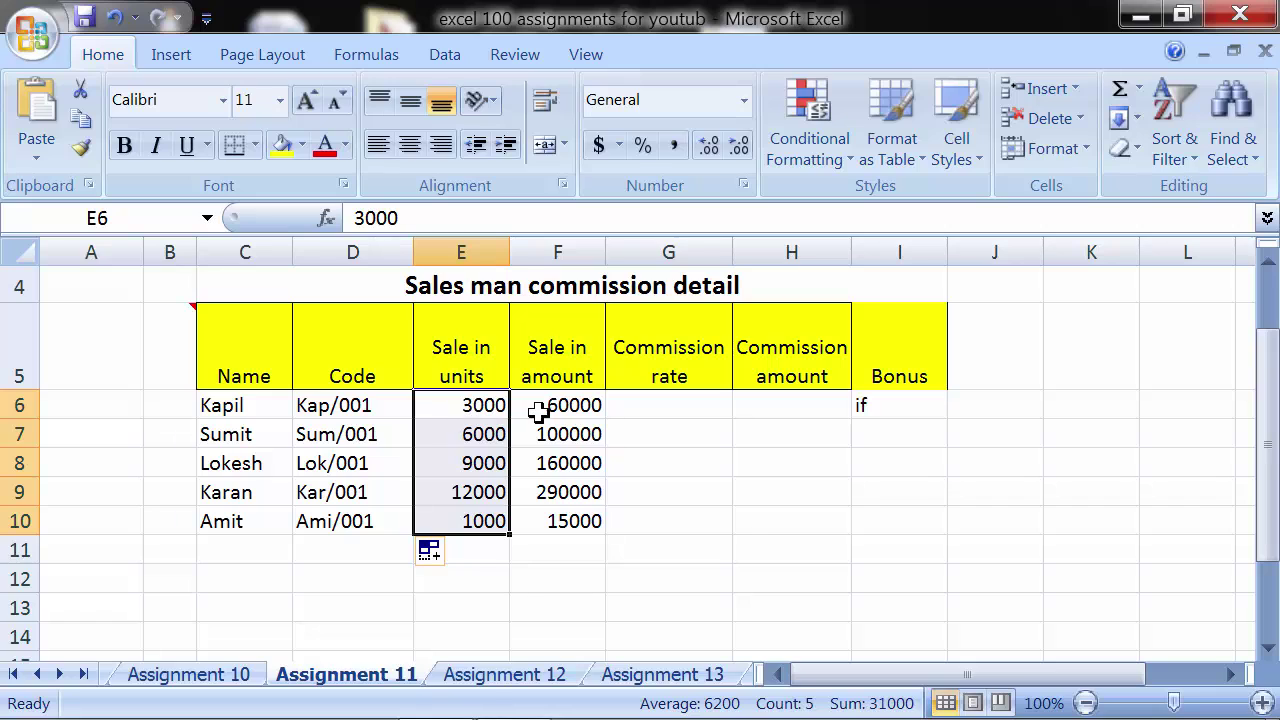
drag(540, 405, 541, 518)
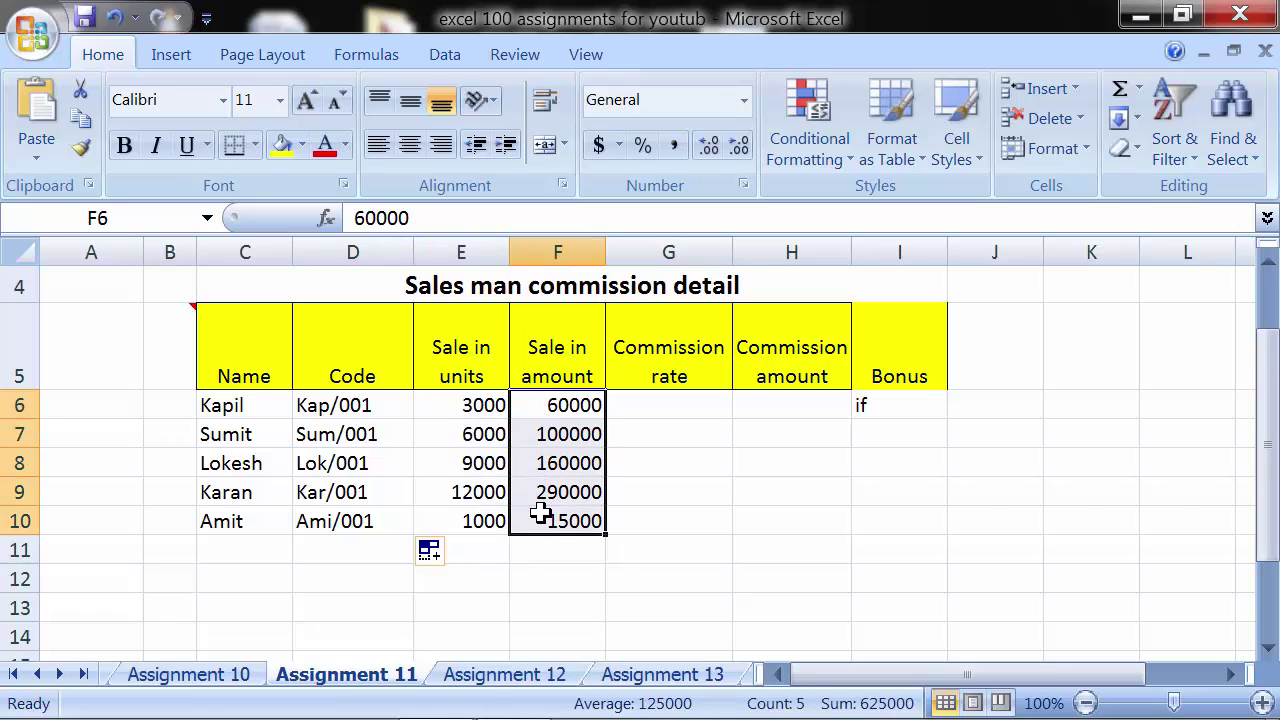
click(492, 403)
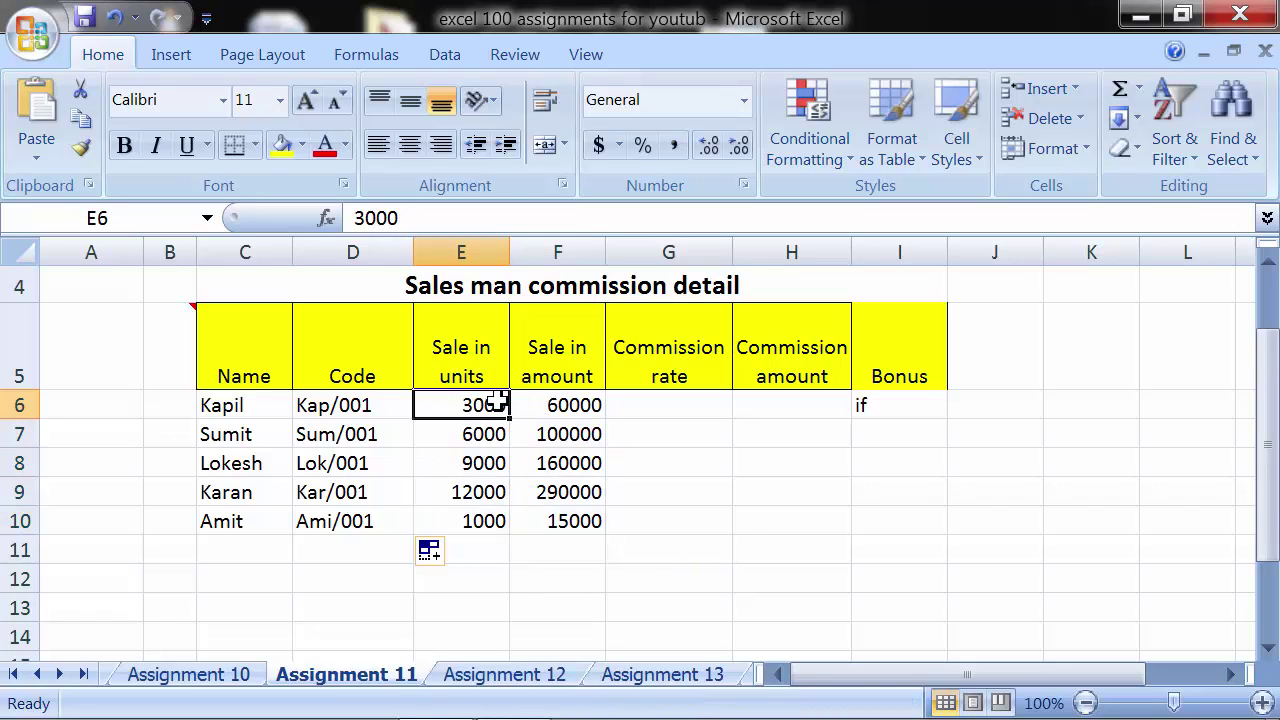
click(514, 404)
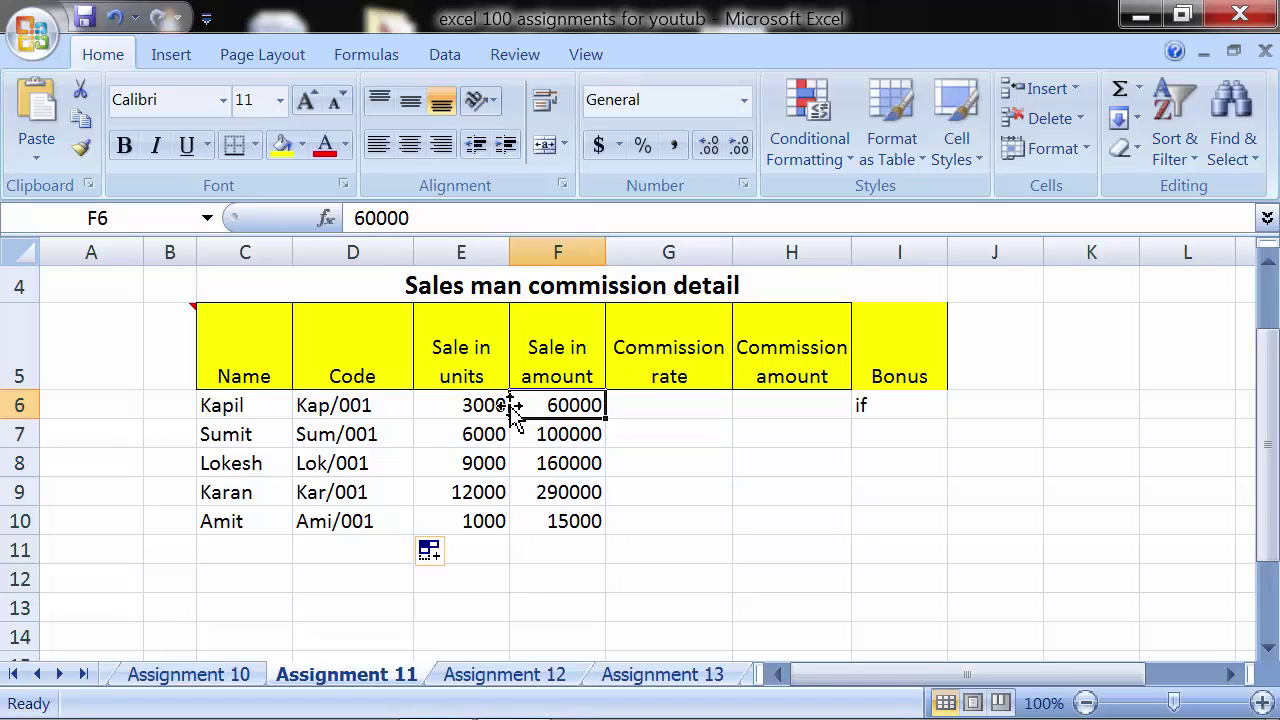
click(650, 405)
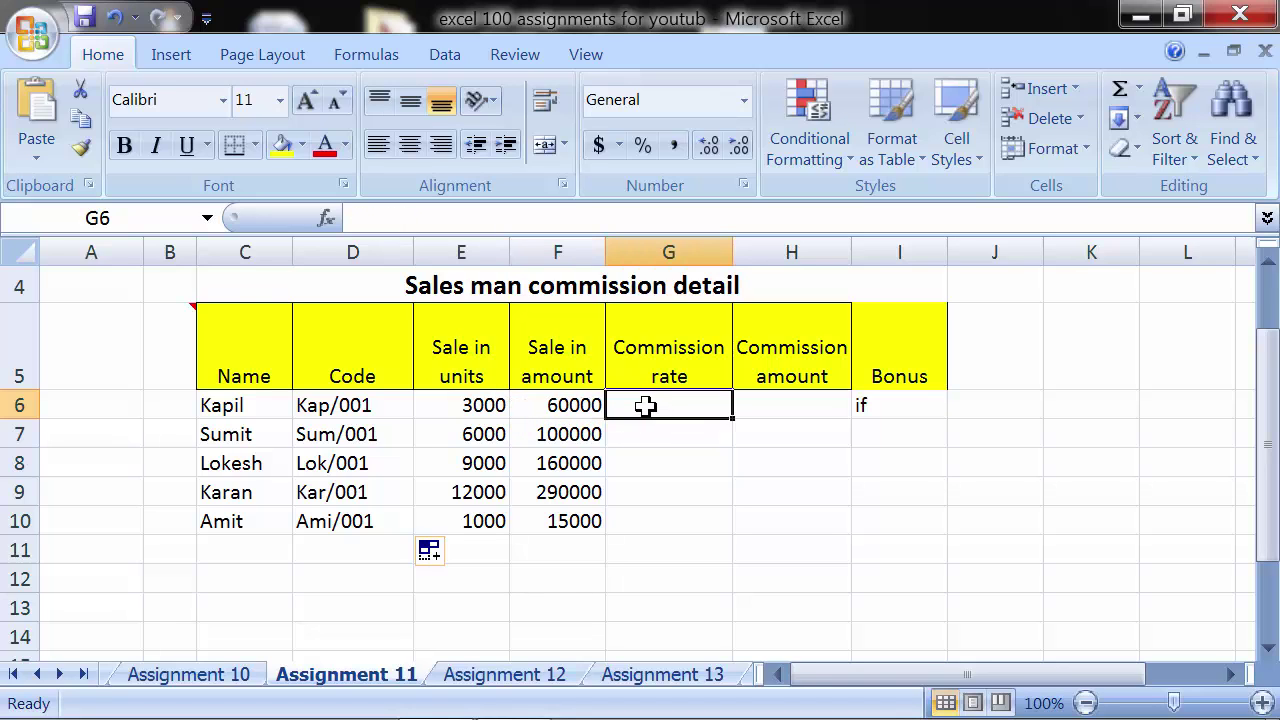
scroll(650, 405, up, 1)
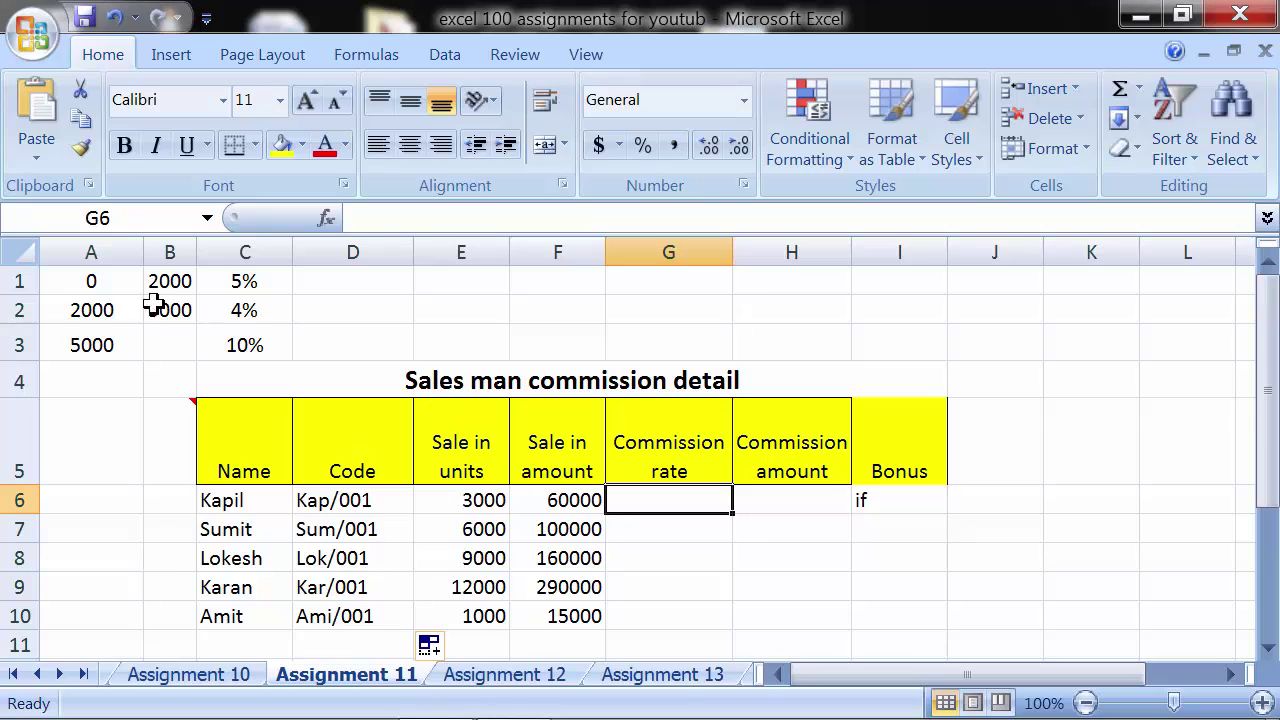
mouse_move(100, 278)
mouse_down()
mouse_move(169, 337)
mouse_move(231, 341)
mouse_up()
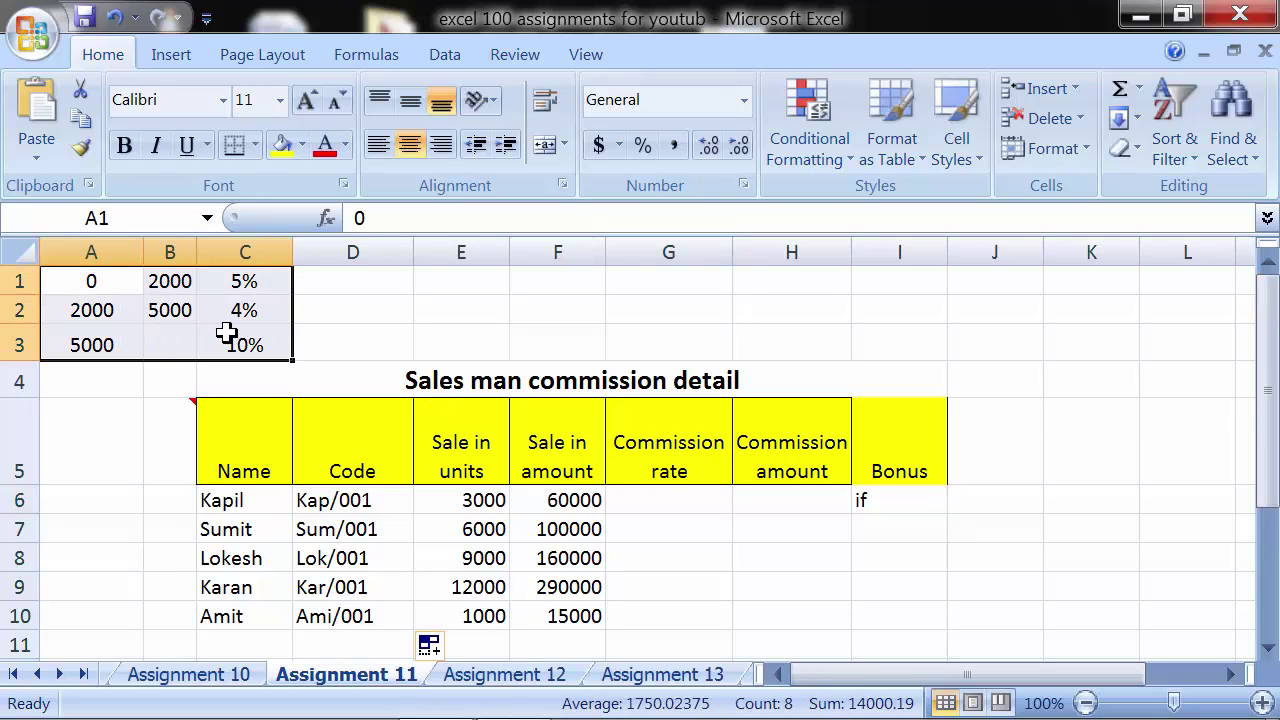
click(188, 372)
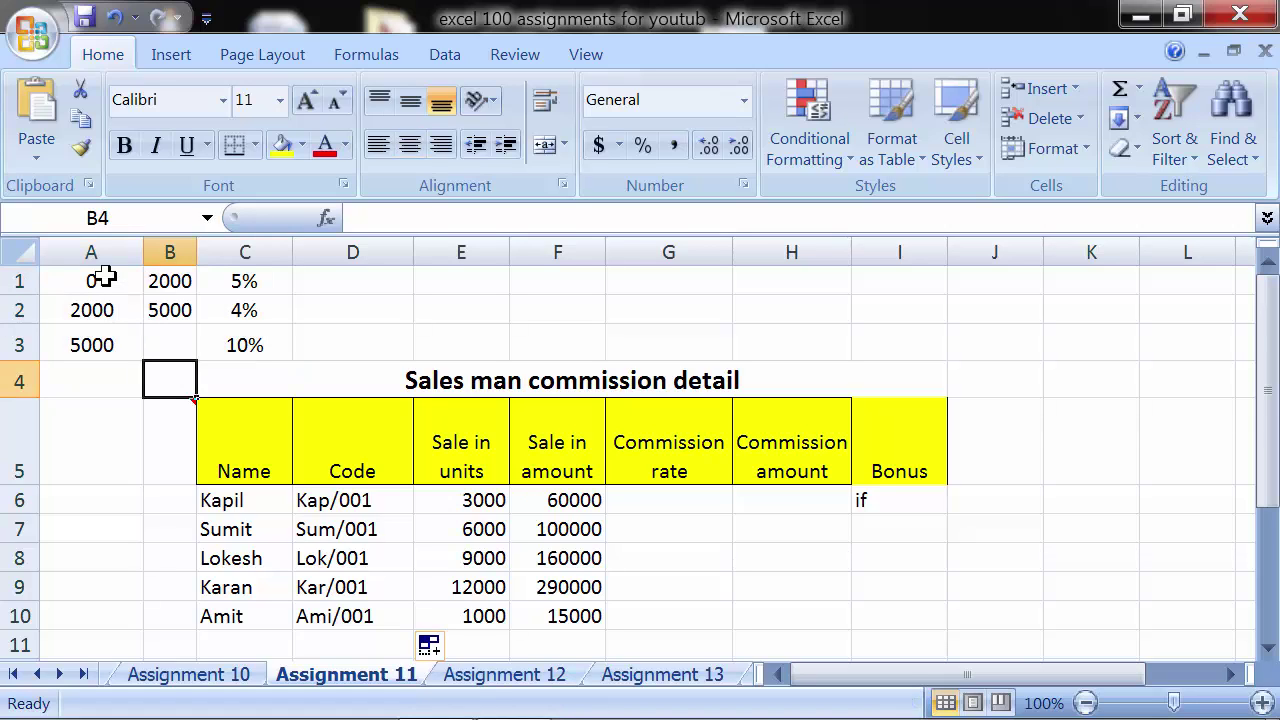
click(103, 278)
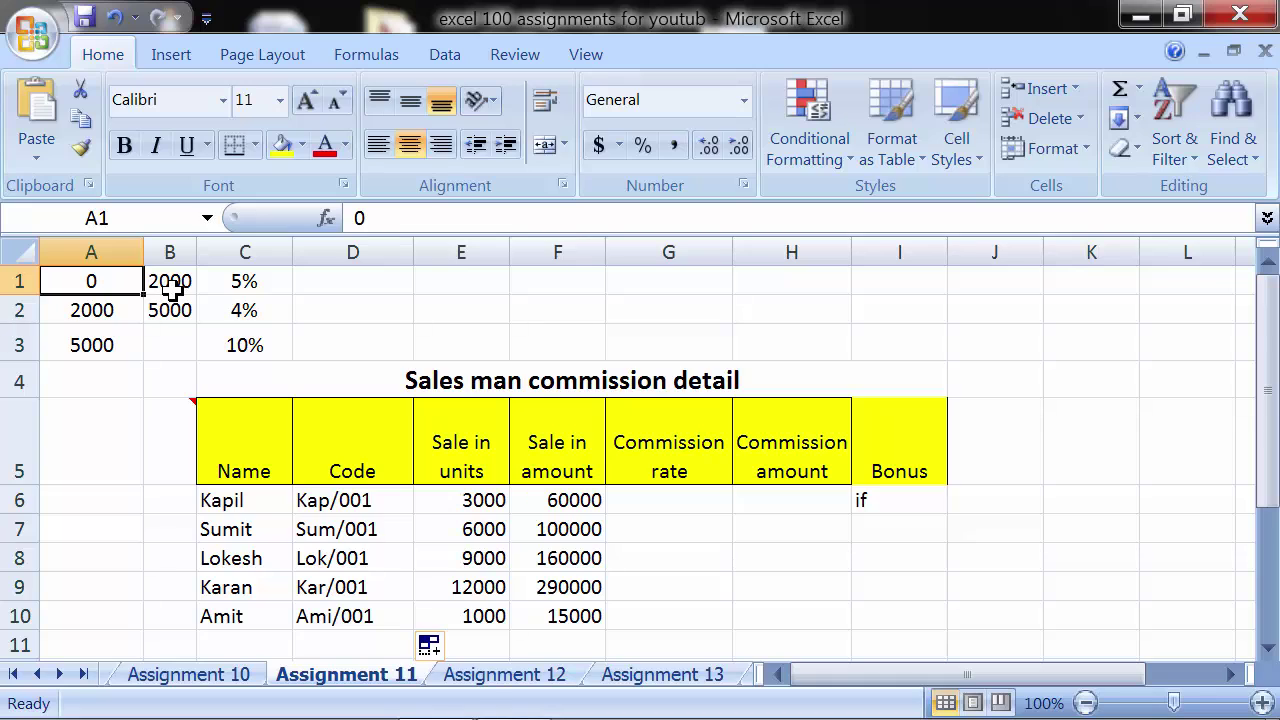
click(172, 288)
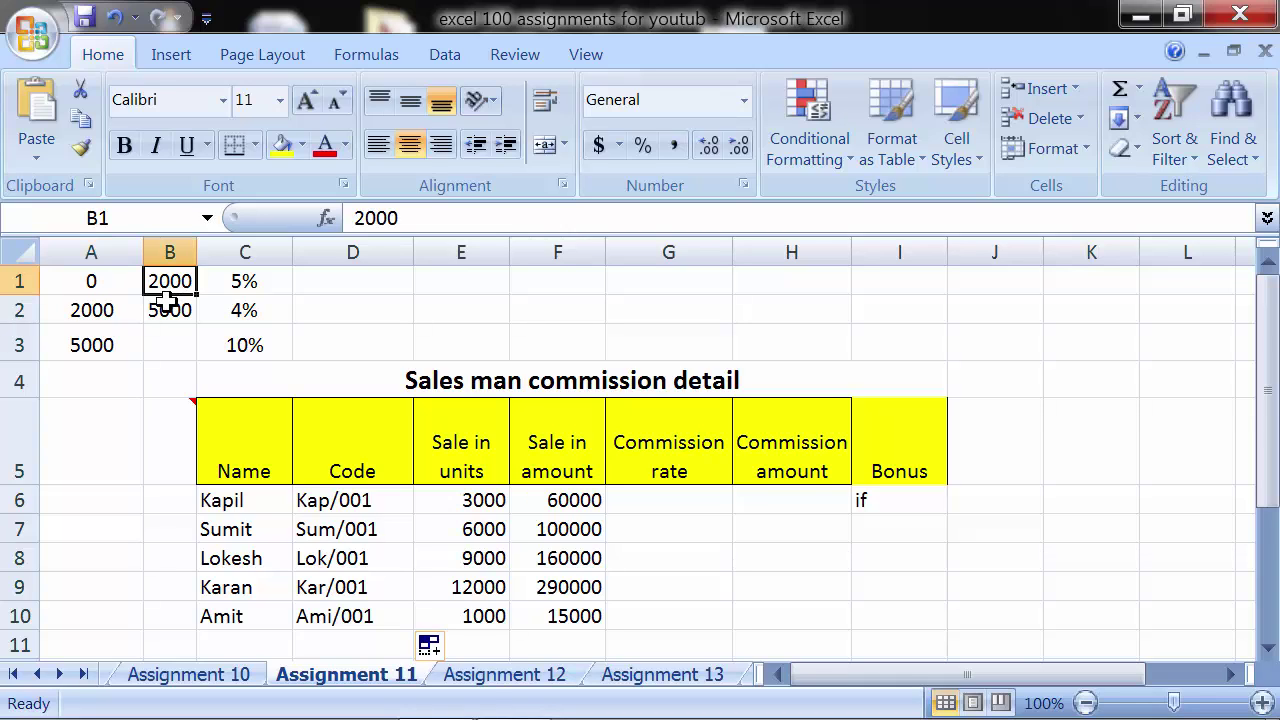
click(112, 284)
click(166, 285)
click(423, 500)
mouse_move(100, 281)
mouse_down()
mouse_move(120, 341)
mouse_move(145, 343)
mouse_up()
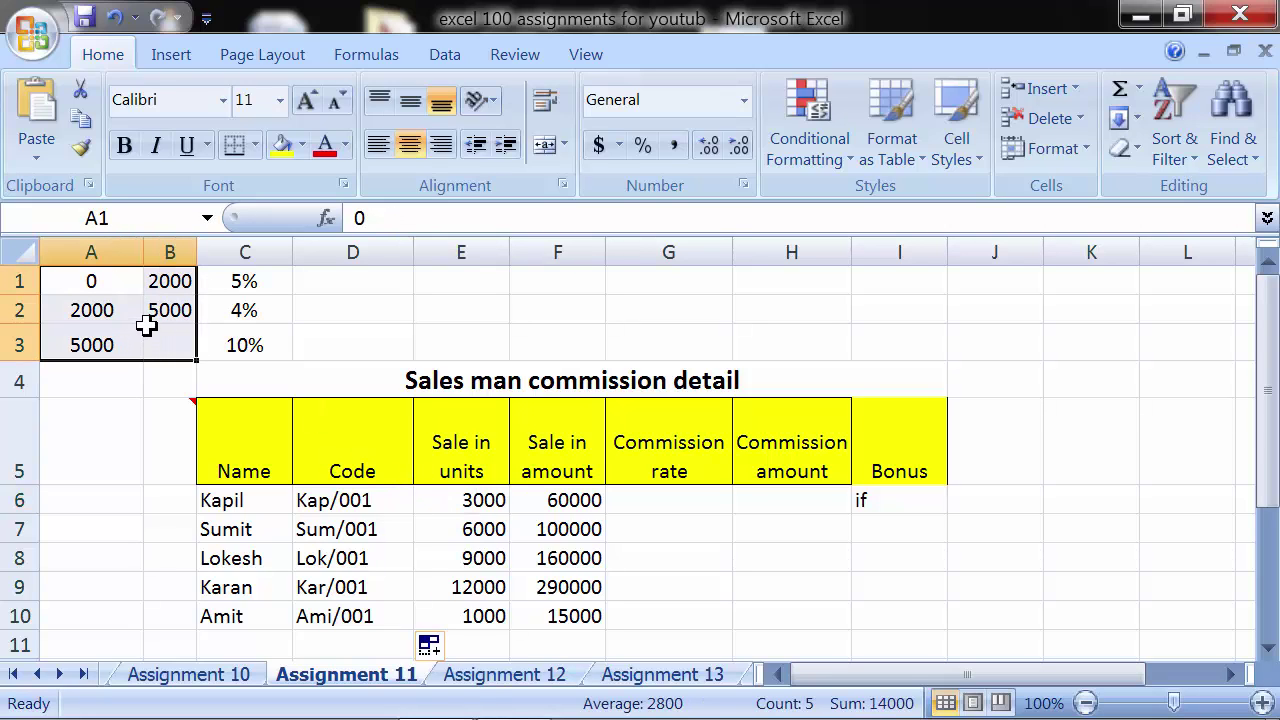
click(211, 281)
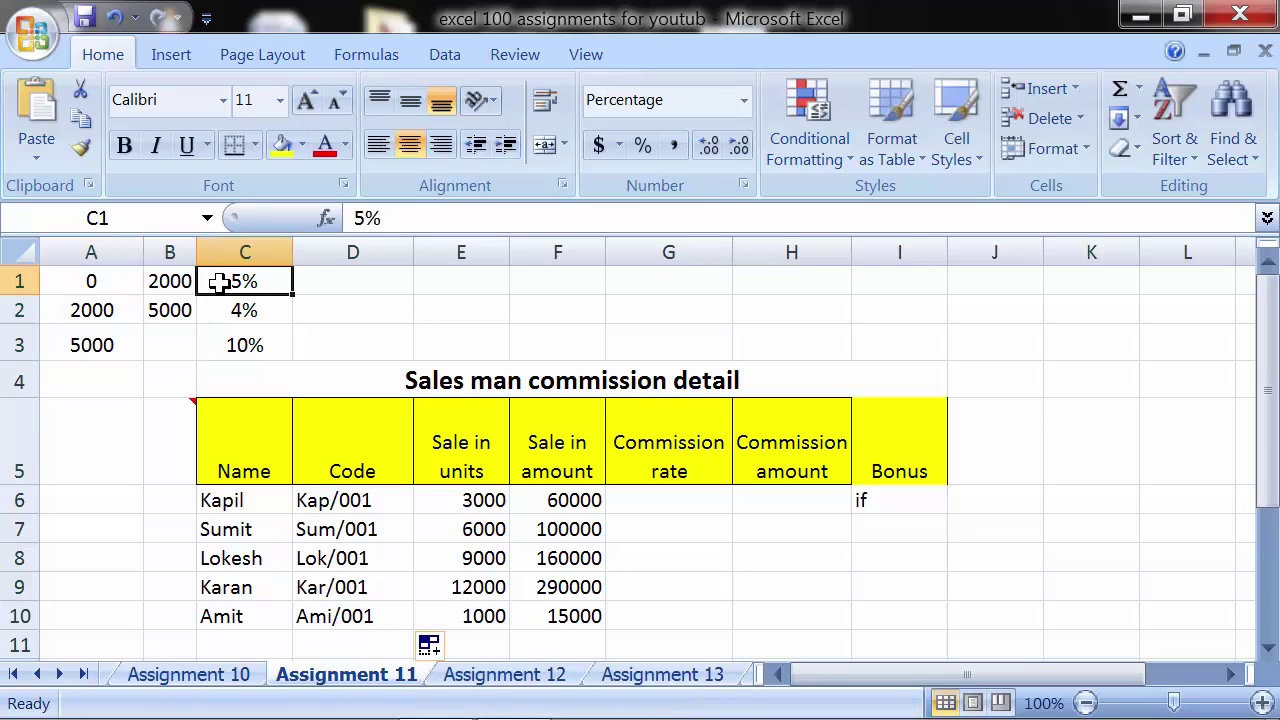
click(100, 310)
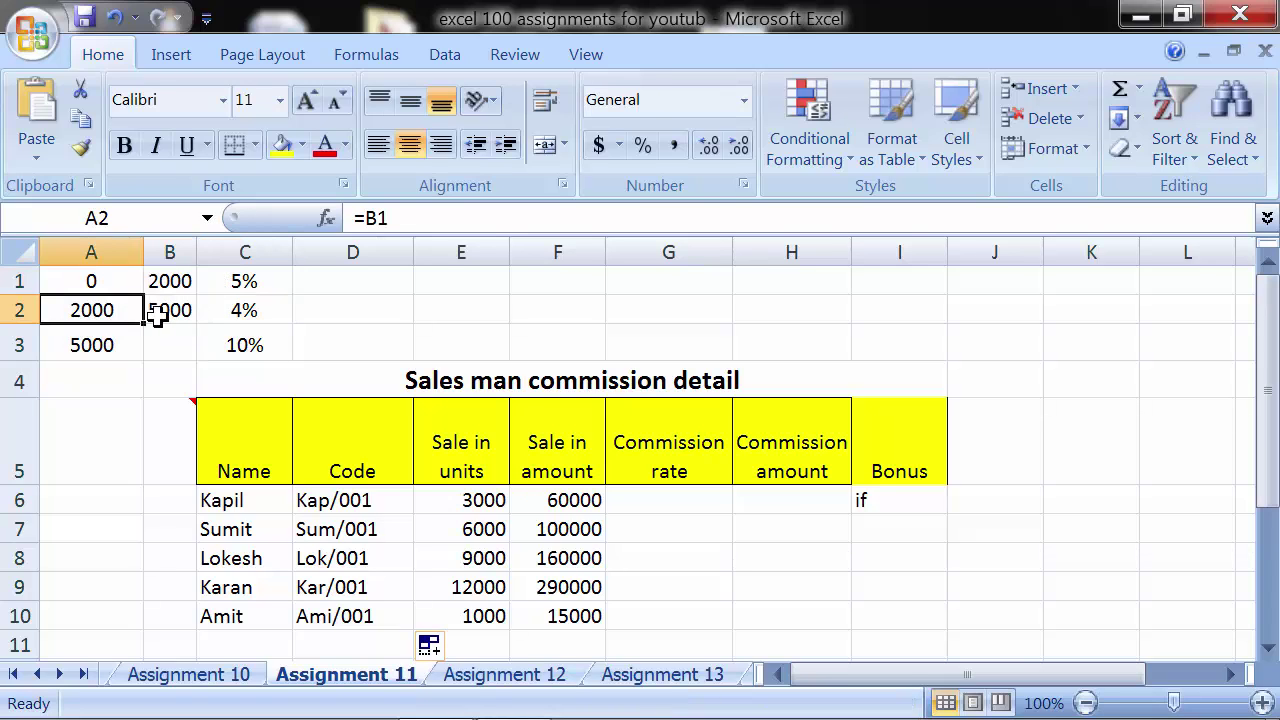
click(165, 312)
click(224, 310)
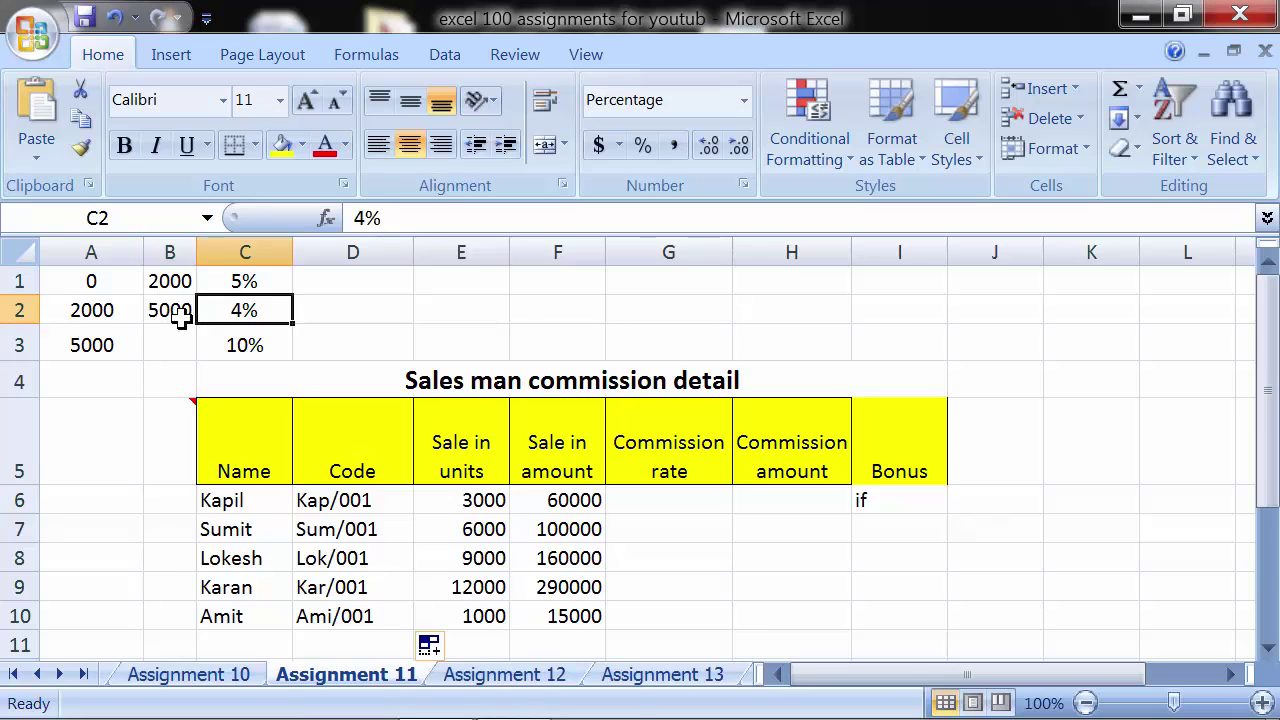
click(108, 345)
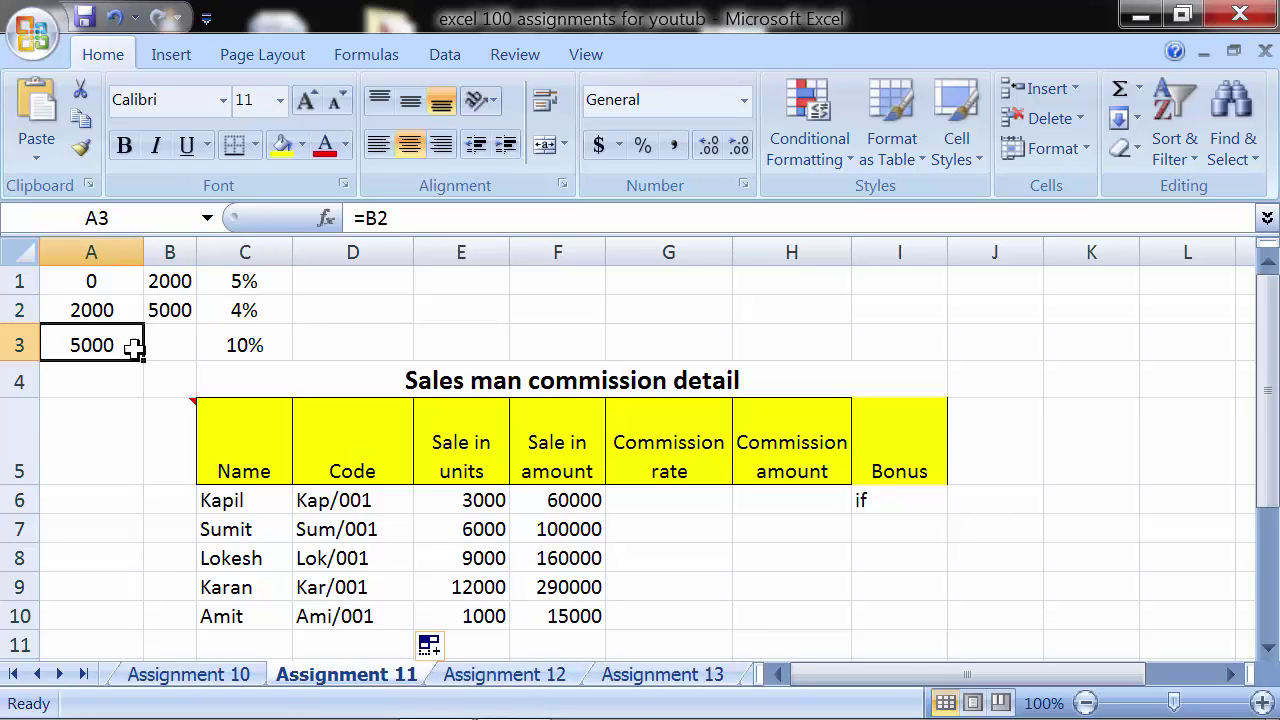
click(220, 343)
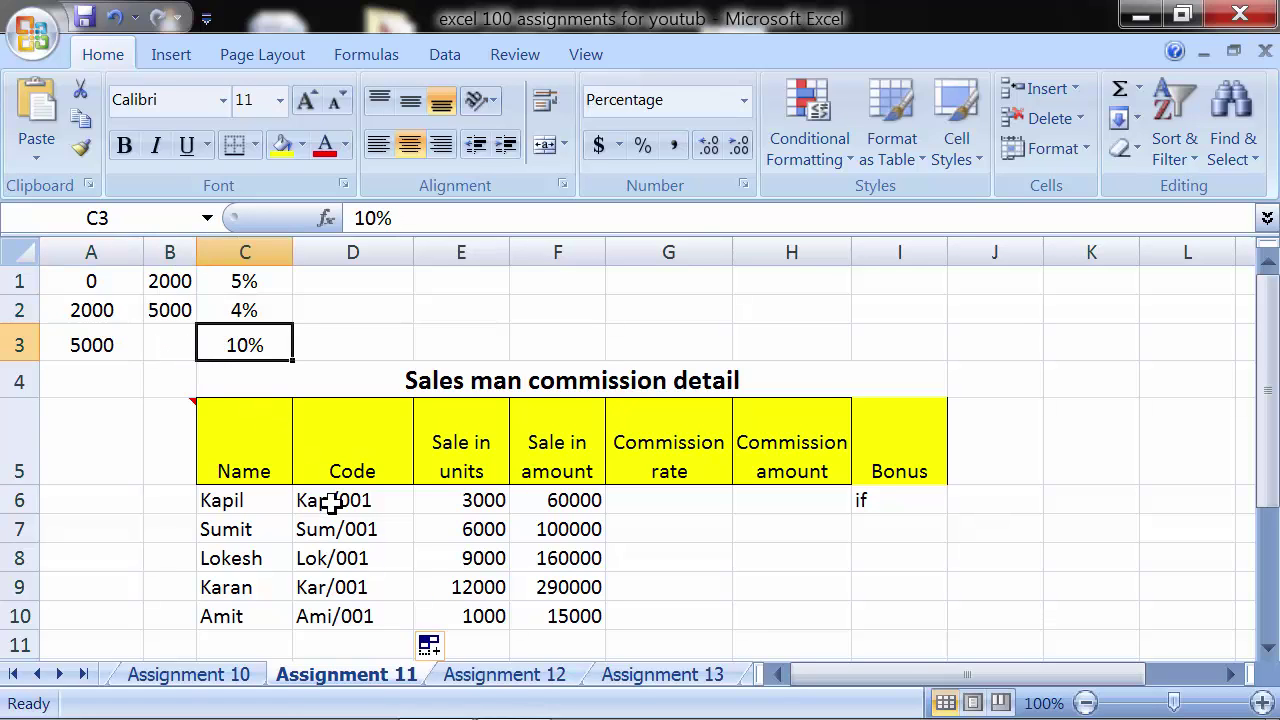
click(630, 500)
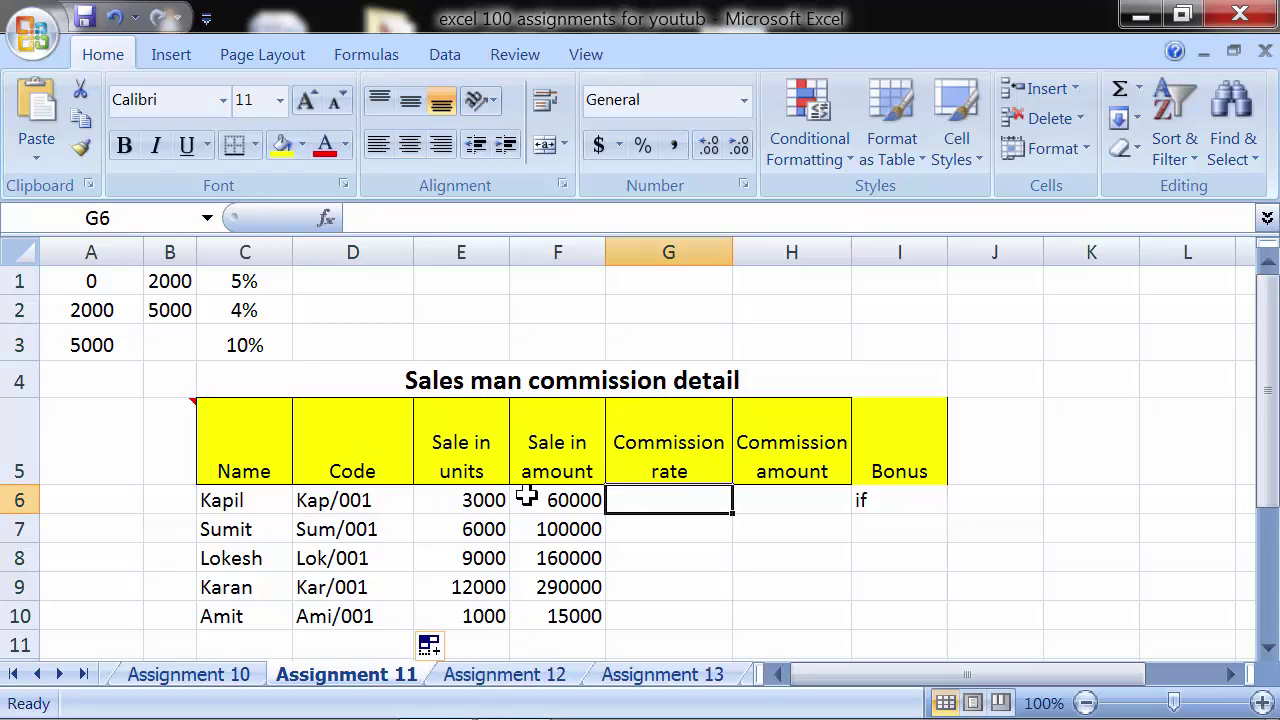
Enter =LOOKUP(E6,A1:A3,C1:C3) in G6, returning Kapil's commission rate 0.04
text(=l)
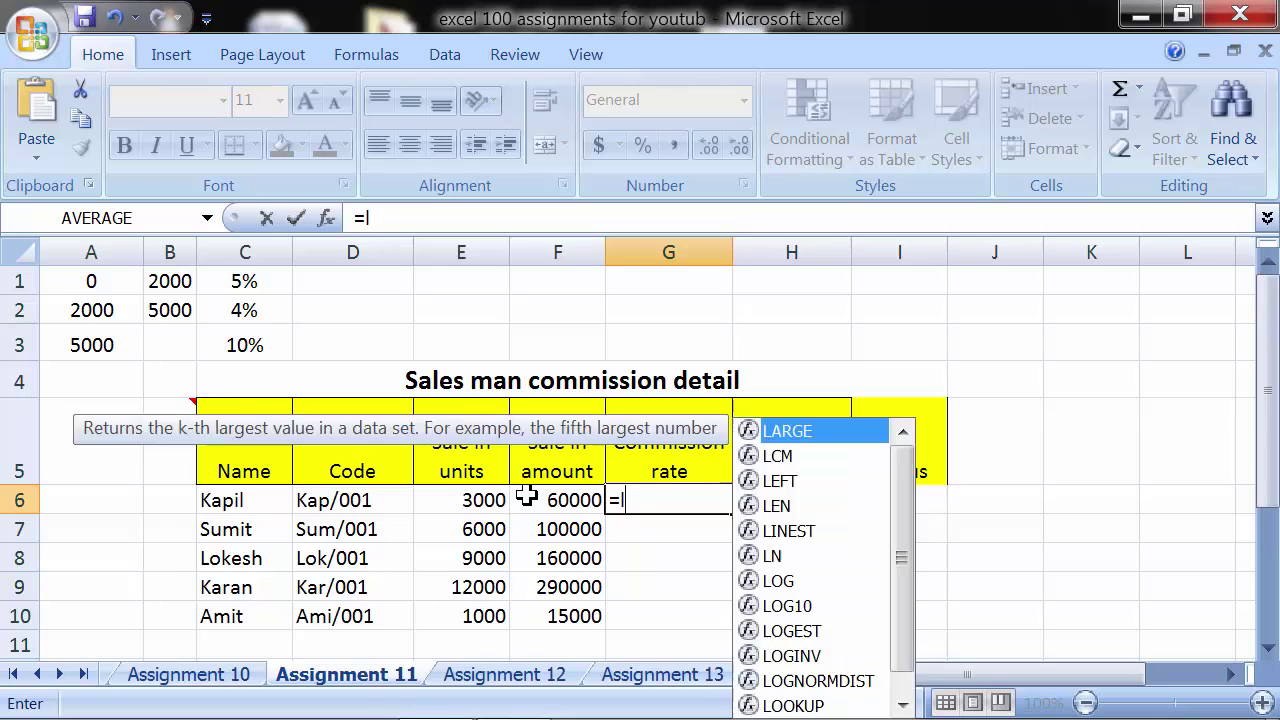
text(ookup)
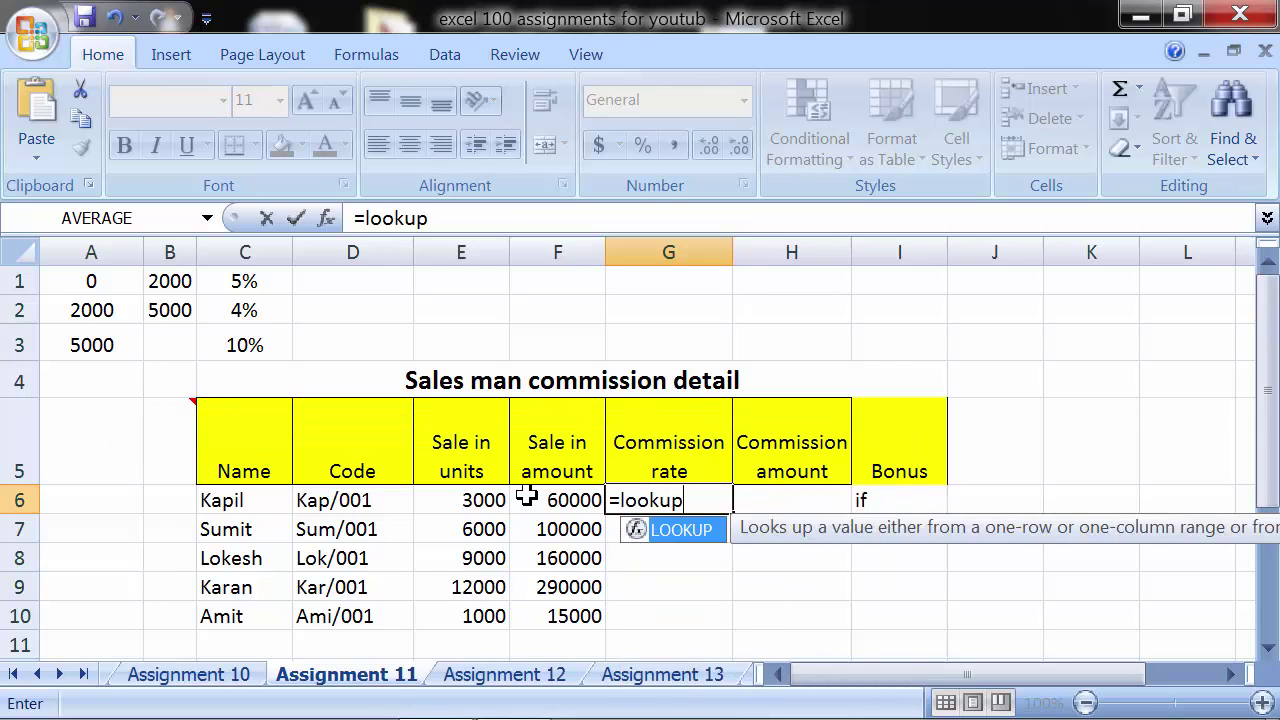
text(()
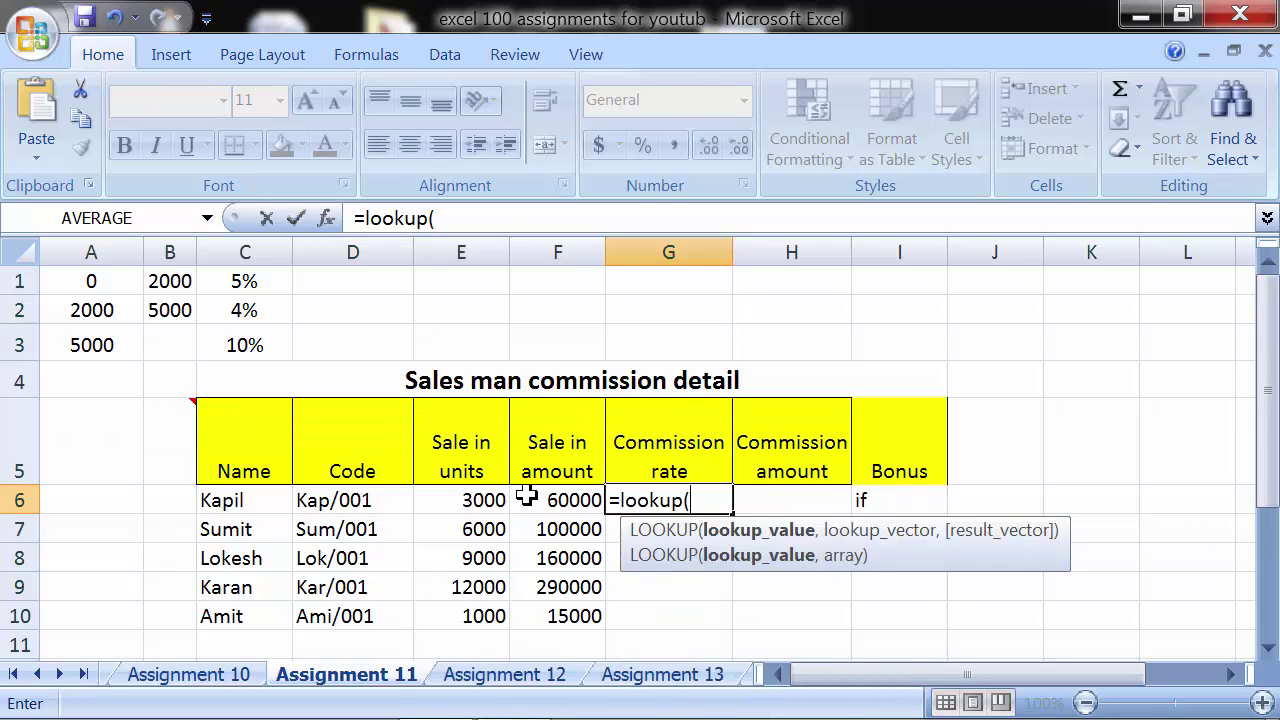
click(474, 500)
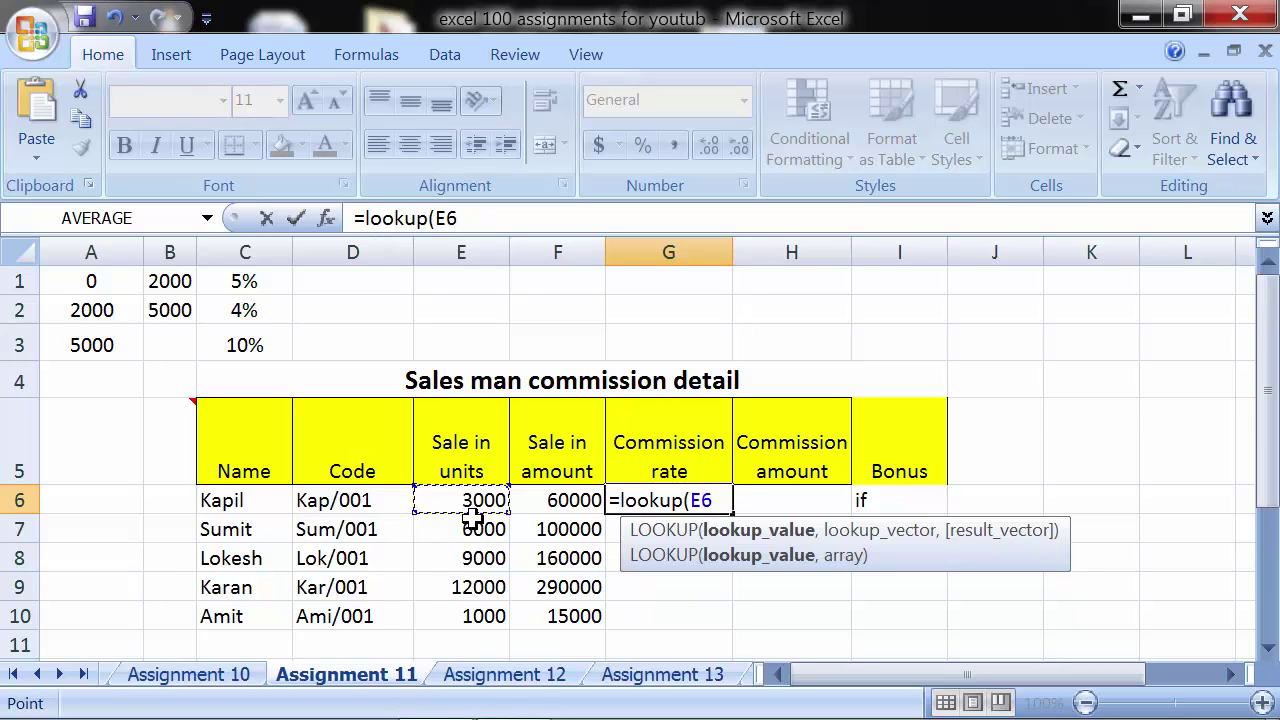
text(,)
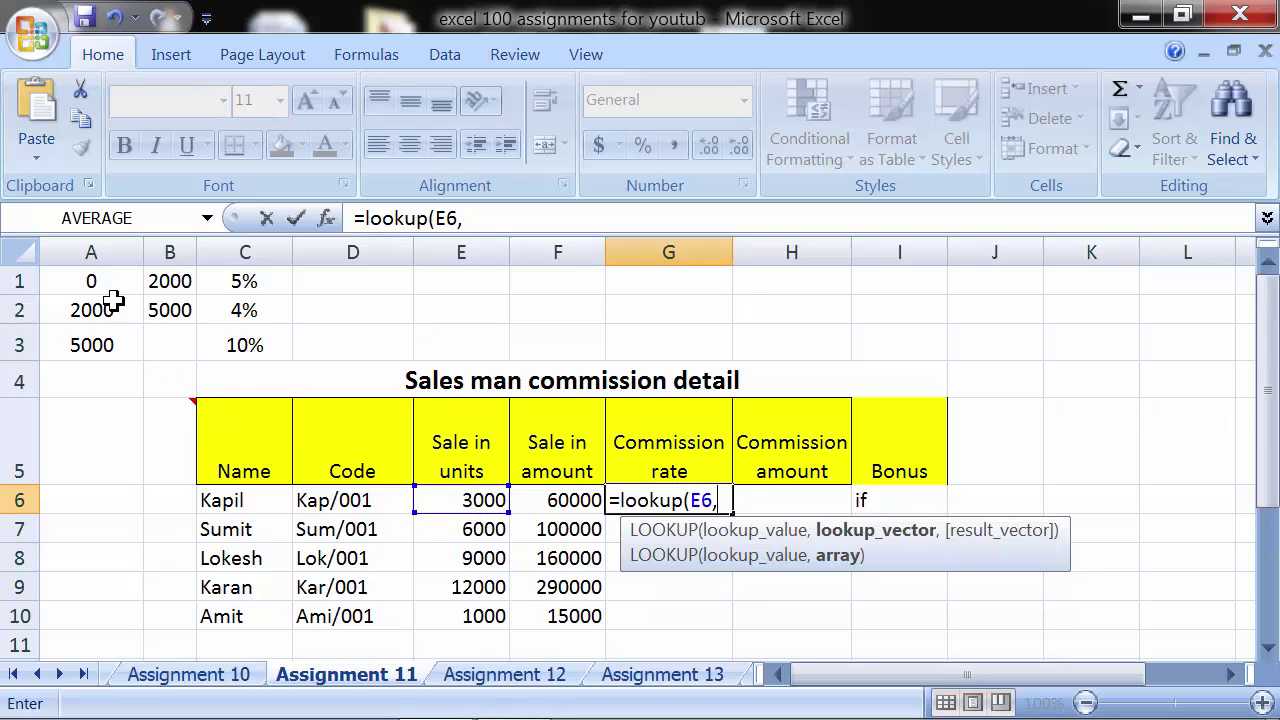
drag(104, 281, 103, 340)
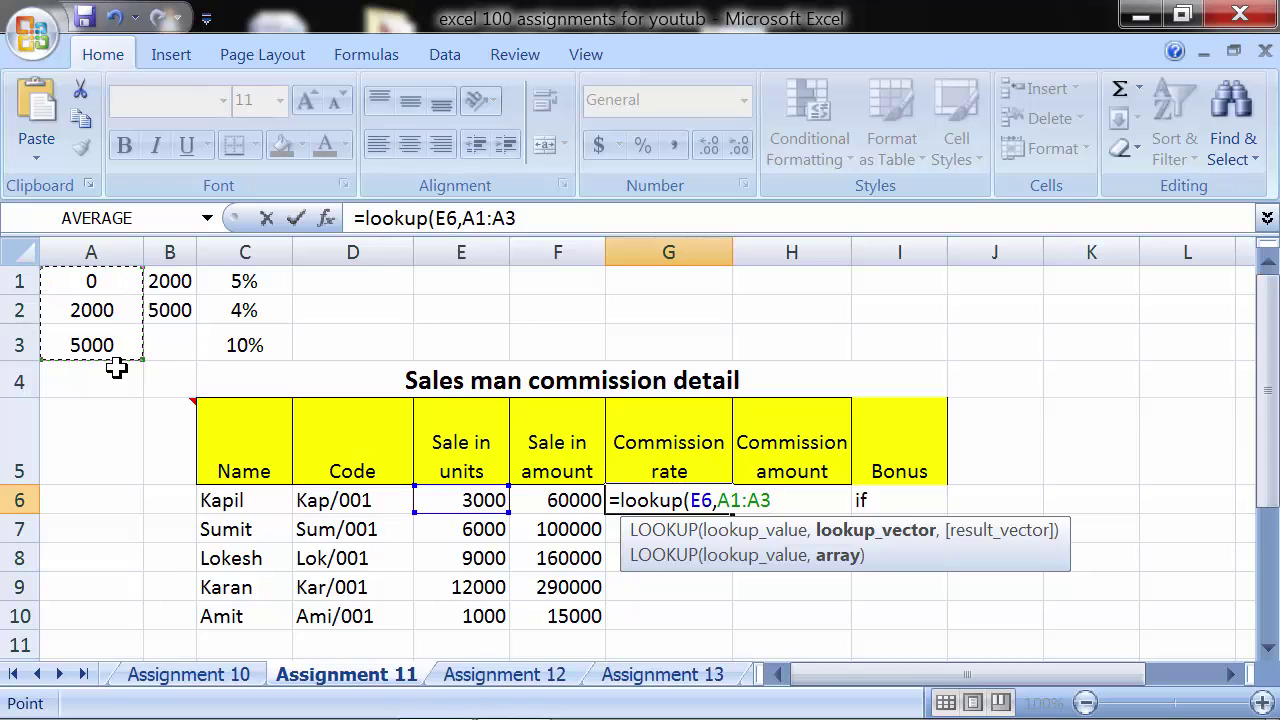
text(,)
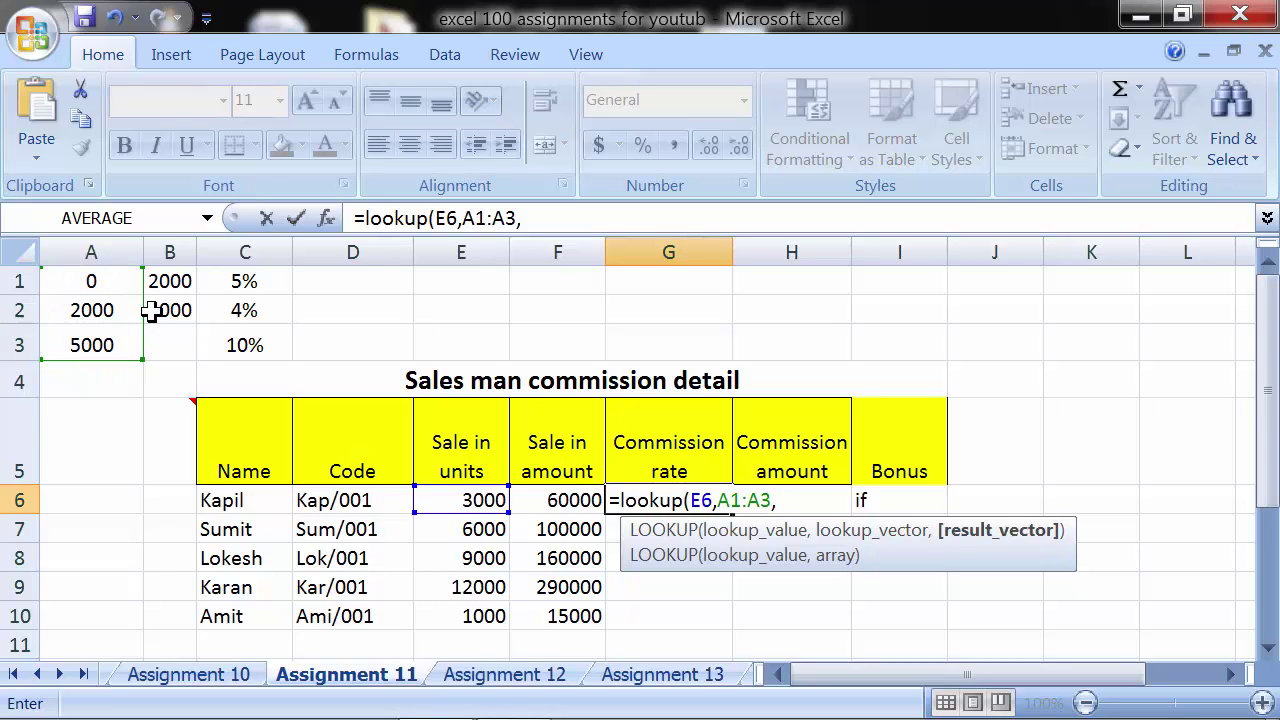
drag(233, 288, 243, 340)
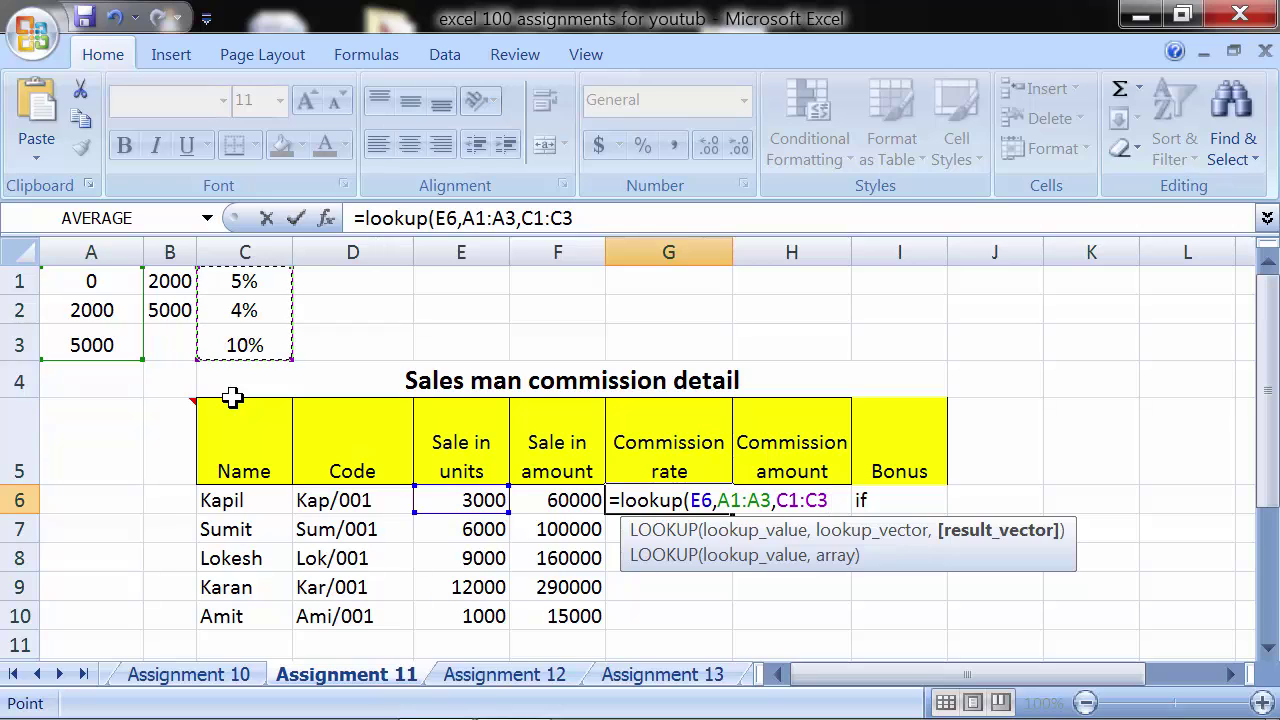
text())
key(Return)
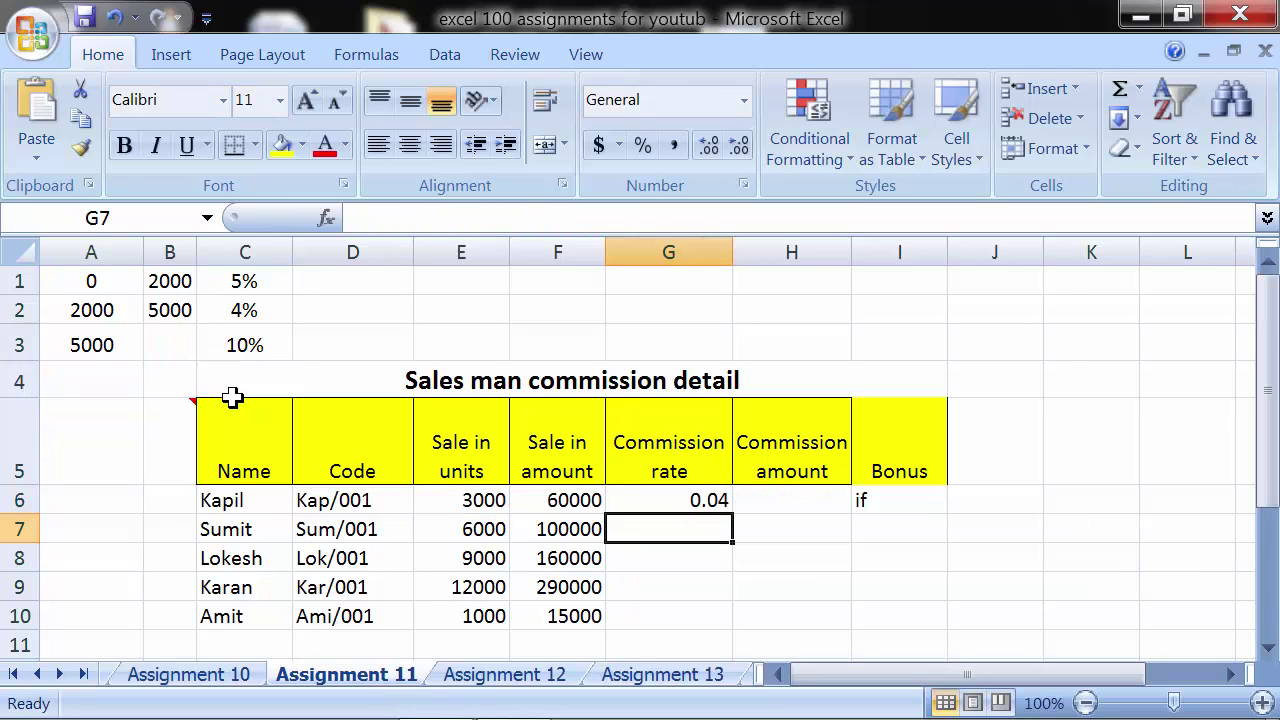
key(Up)
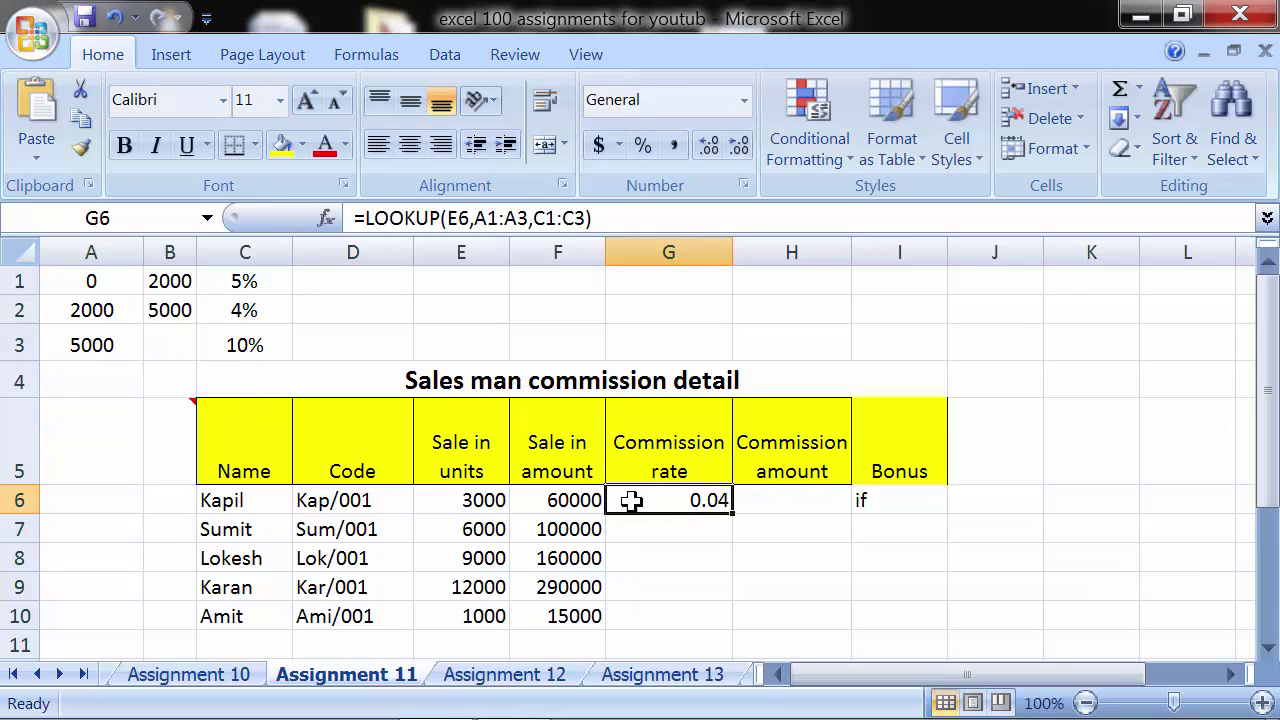
Apply Percent Style to G6:G10 so Kapil's rate displays as 4%
drag(636, 494, 650, 616)
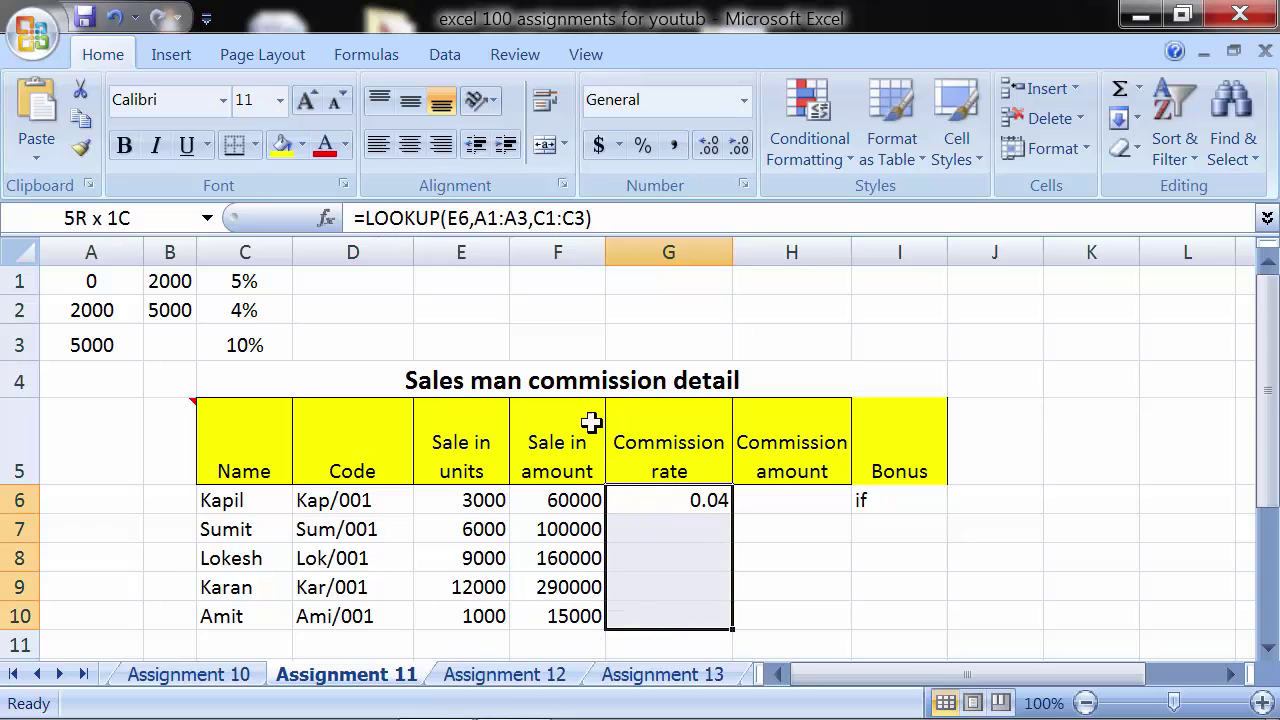
click(745, 101)
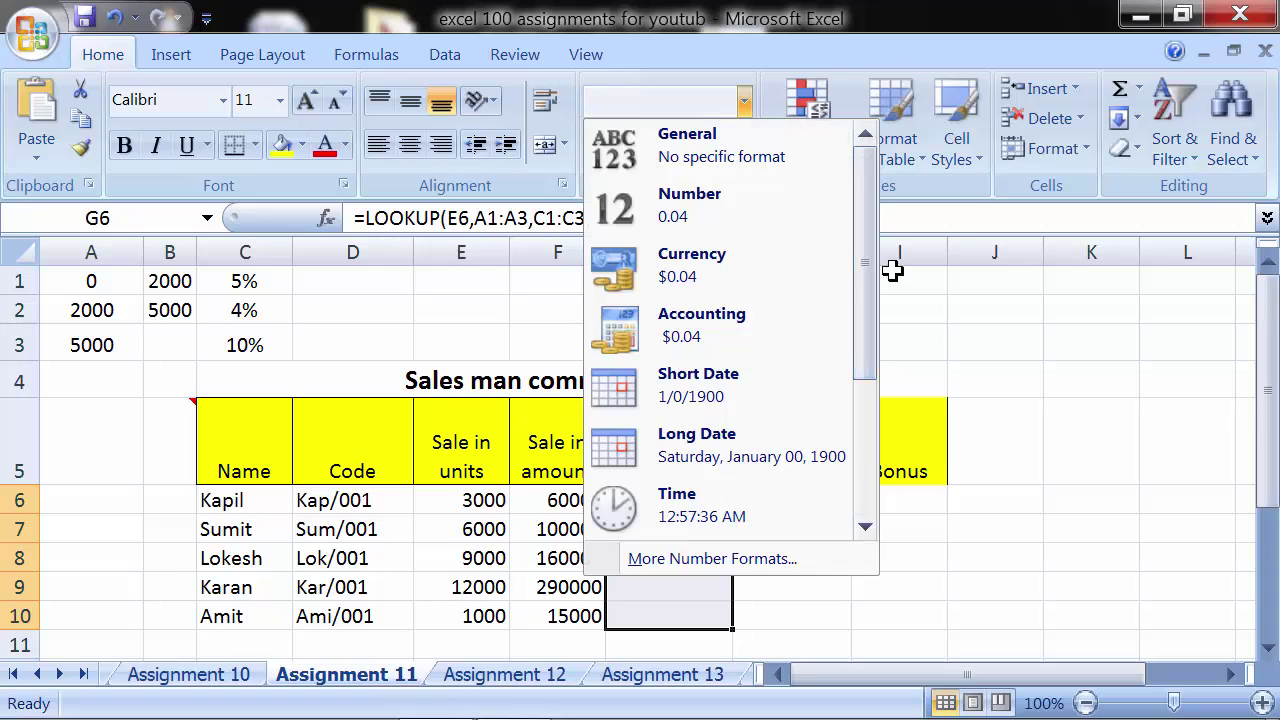
key(Escape)
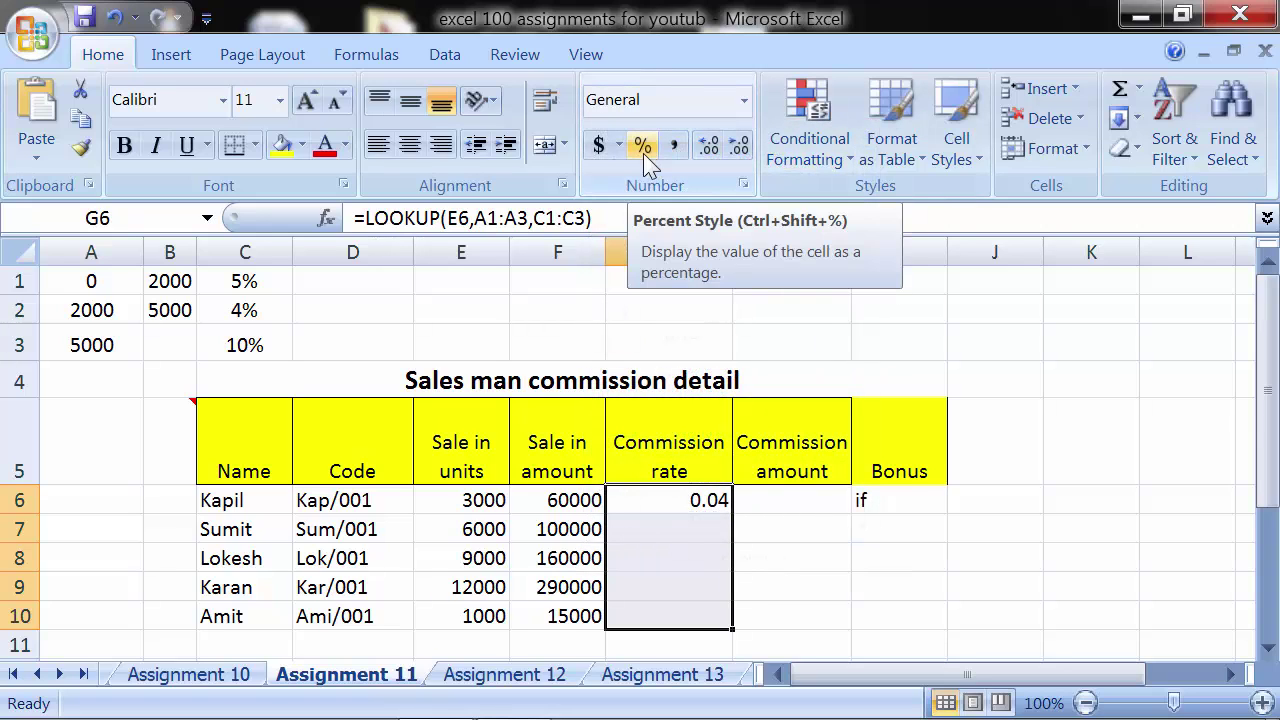
click(643, 147)
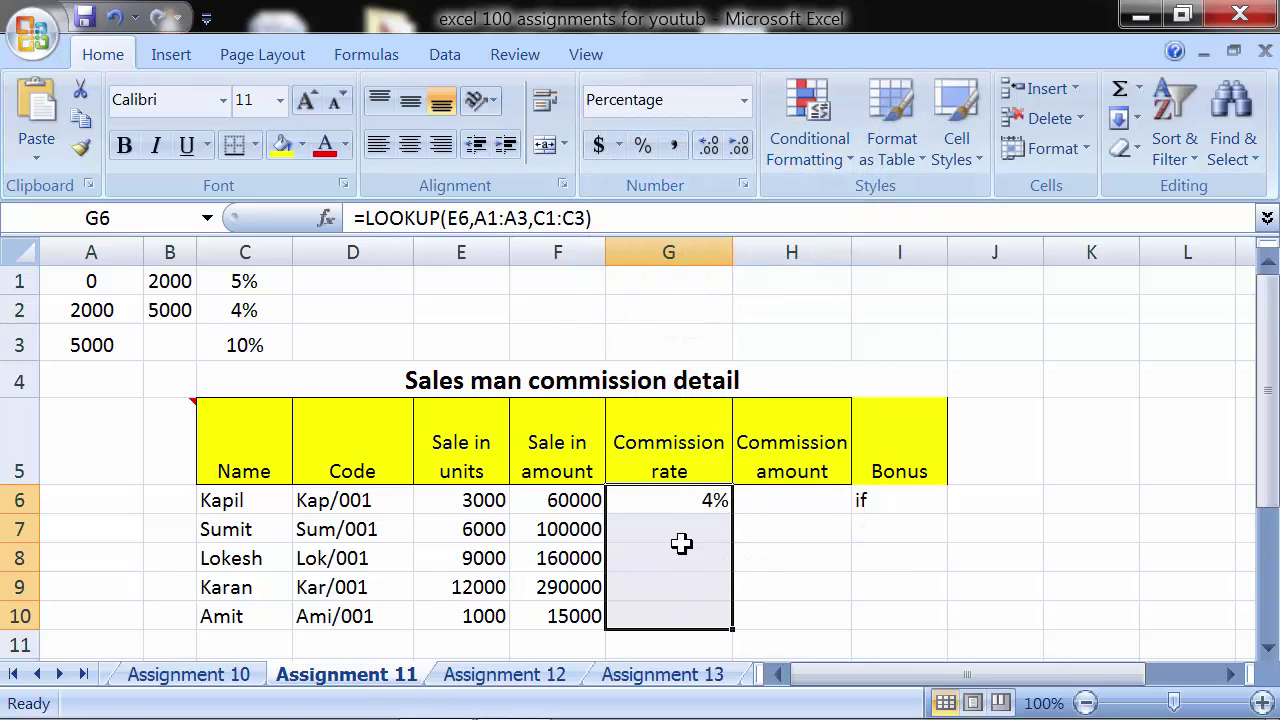
click(686, 531)
click(437, 507)
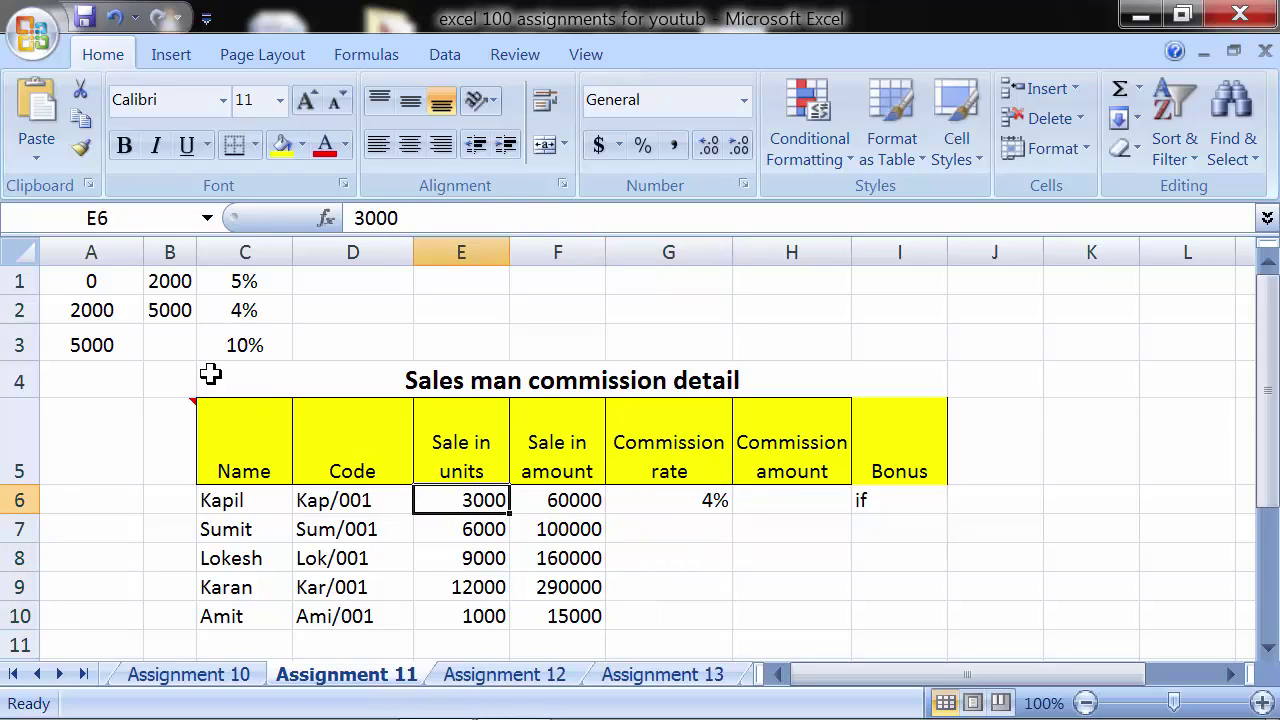
Change the middle slab rate in C2 from 4% to 6%
click(115, 308)
click(172, 314)
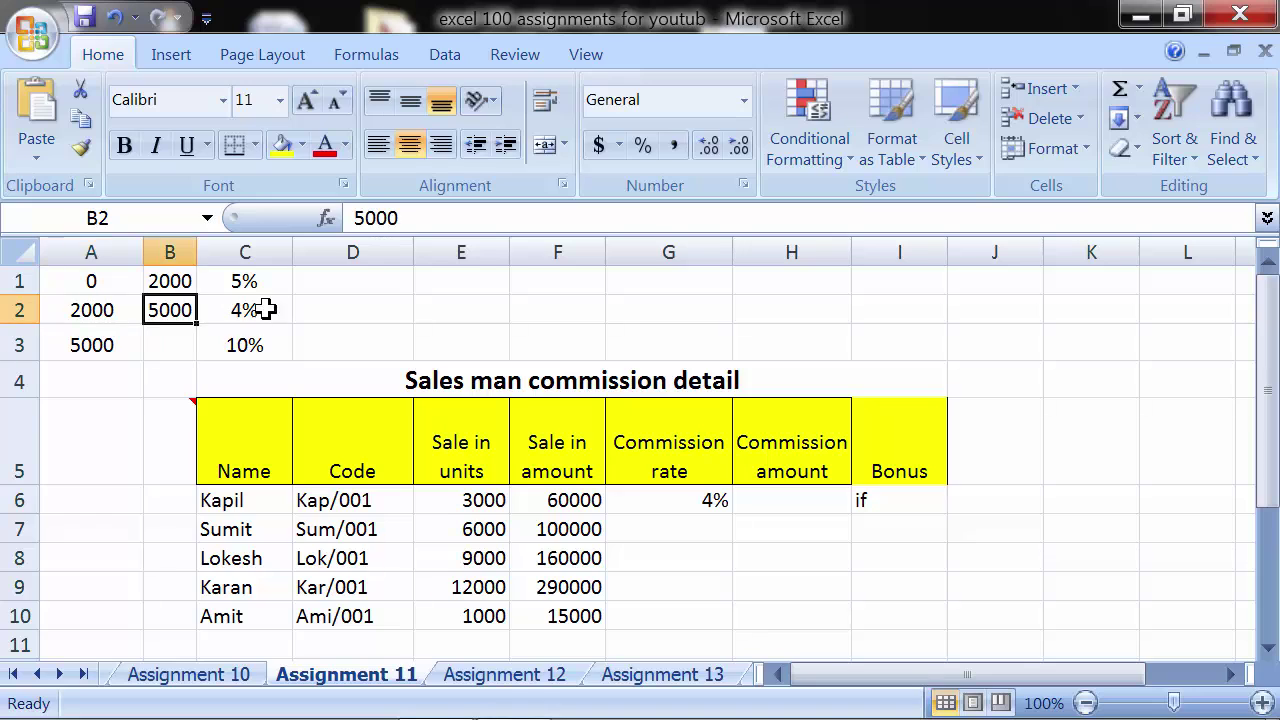
click(264, 308)
text(6)
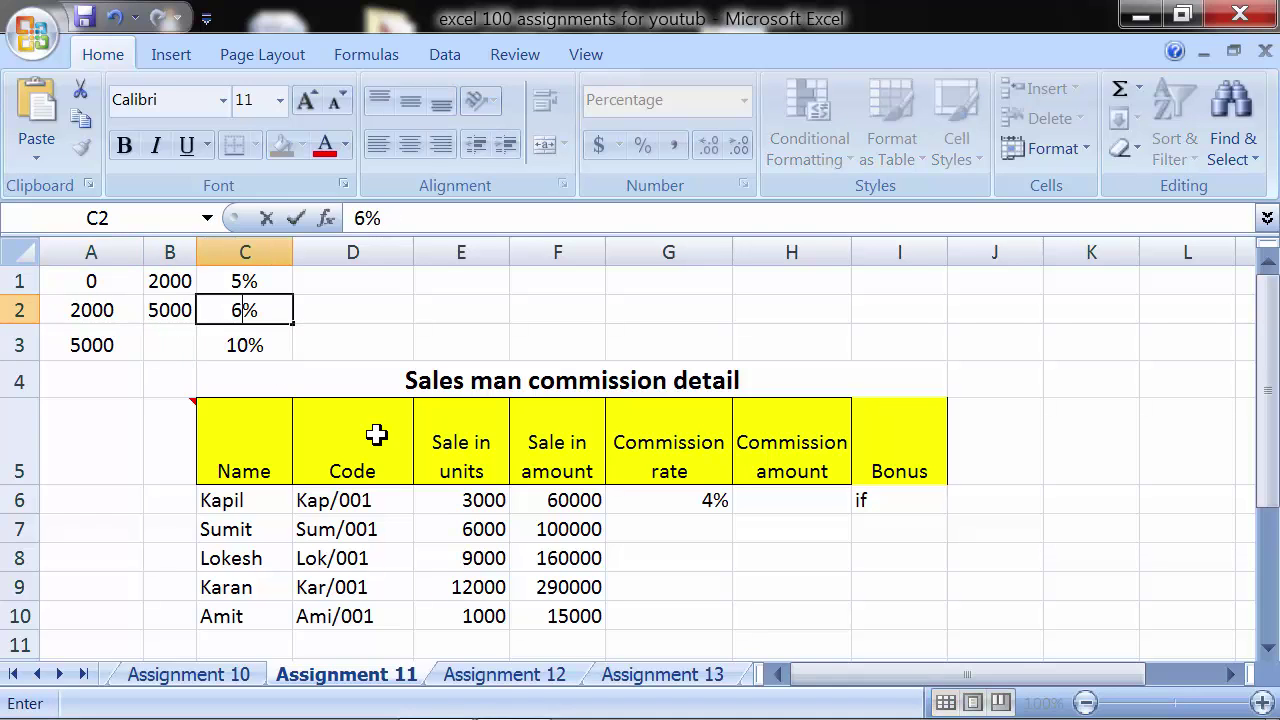
key(Return)
key(Up)
key(Left)
key(Left)
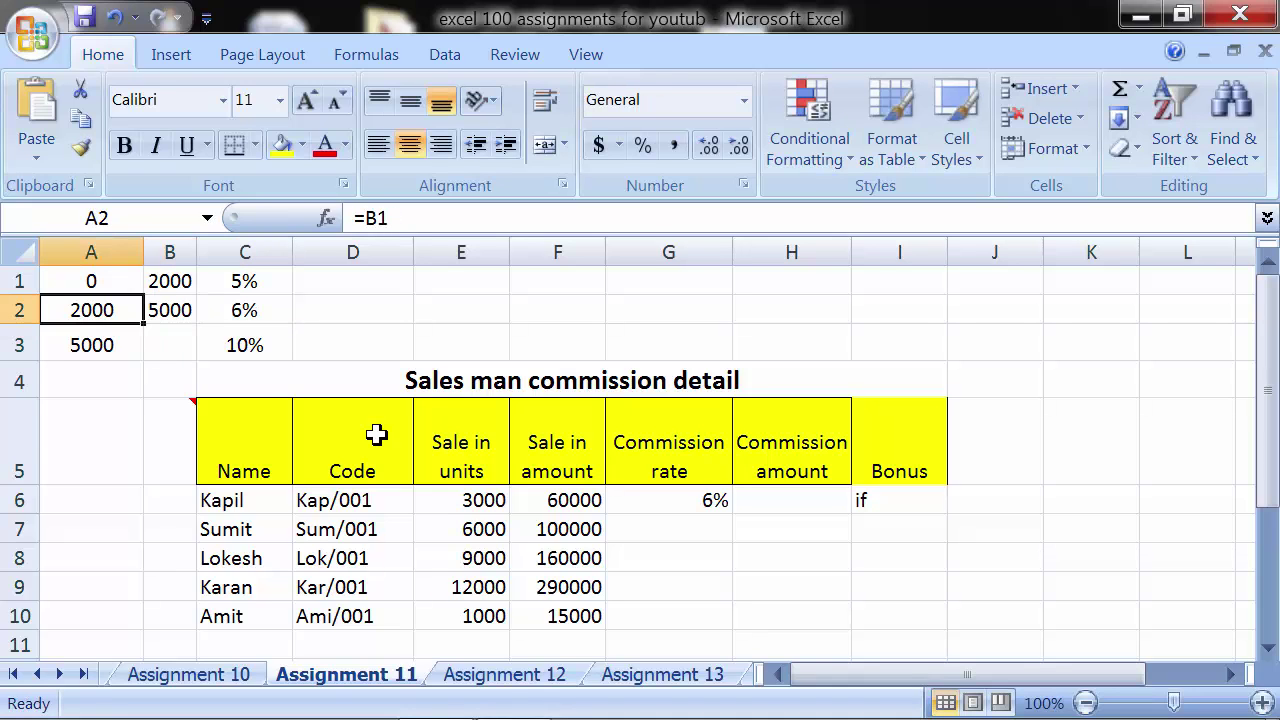
Recheck E6, the A2 formula, the 5000 bound and the 6% rate, then select G6
click(445, 497)
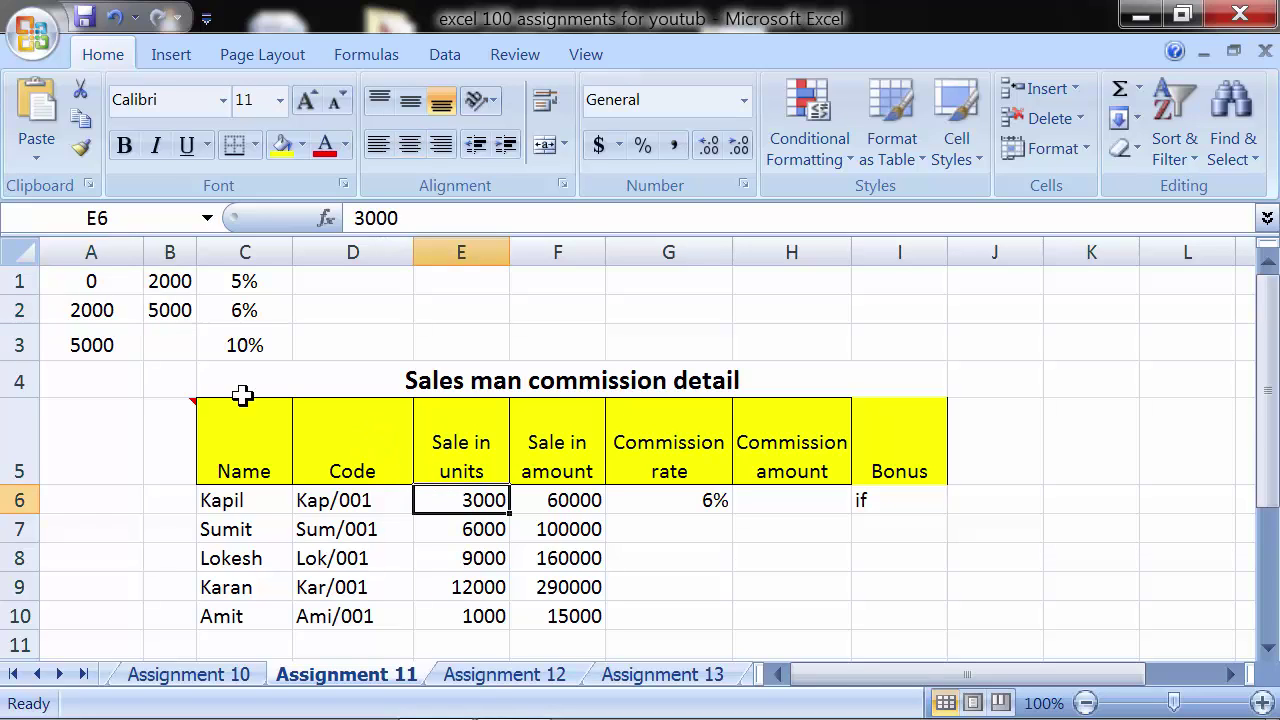
click(88, 316)
click(178, 310)
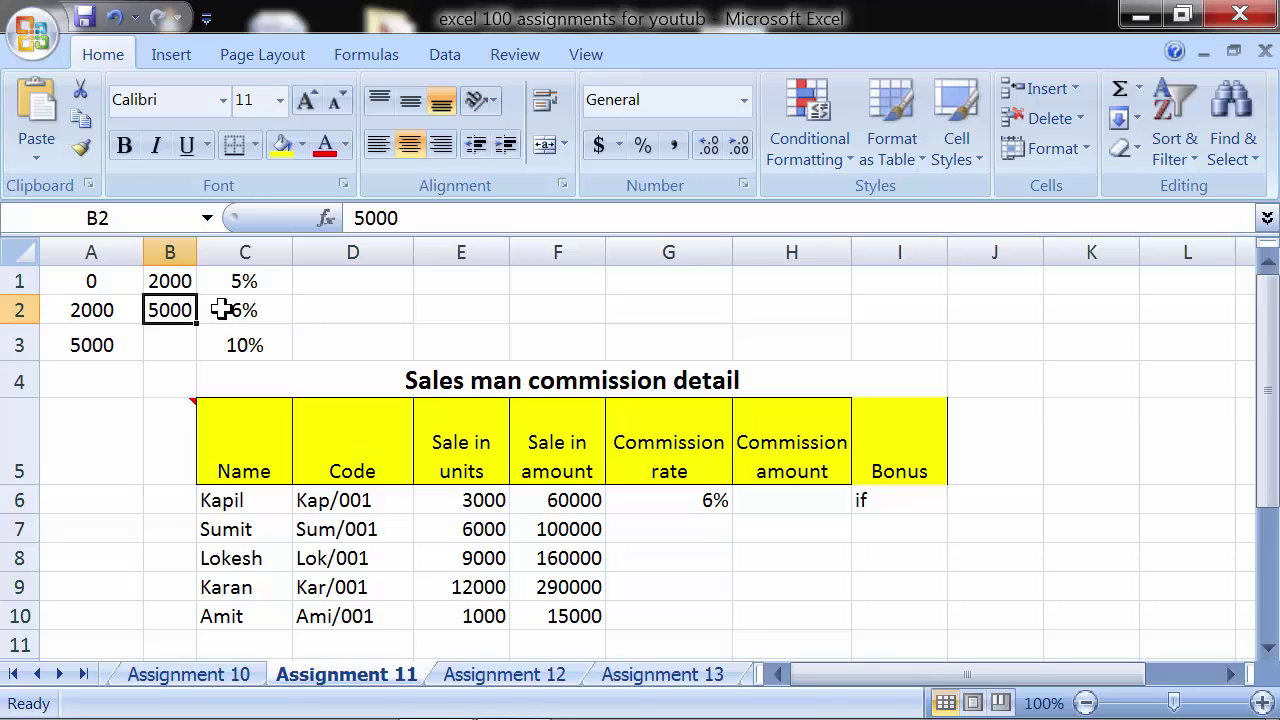
click(224, 310)
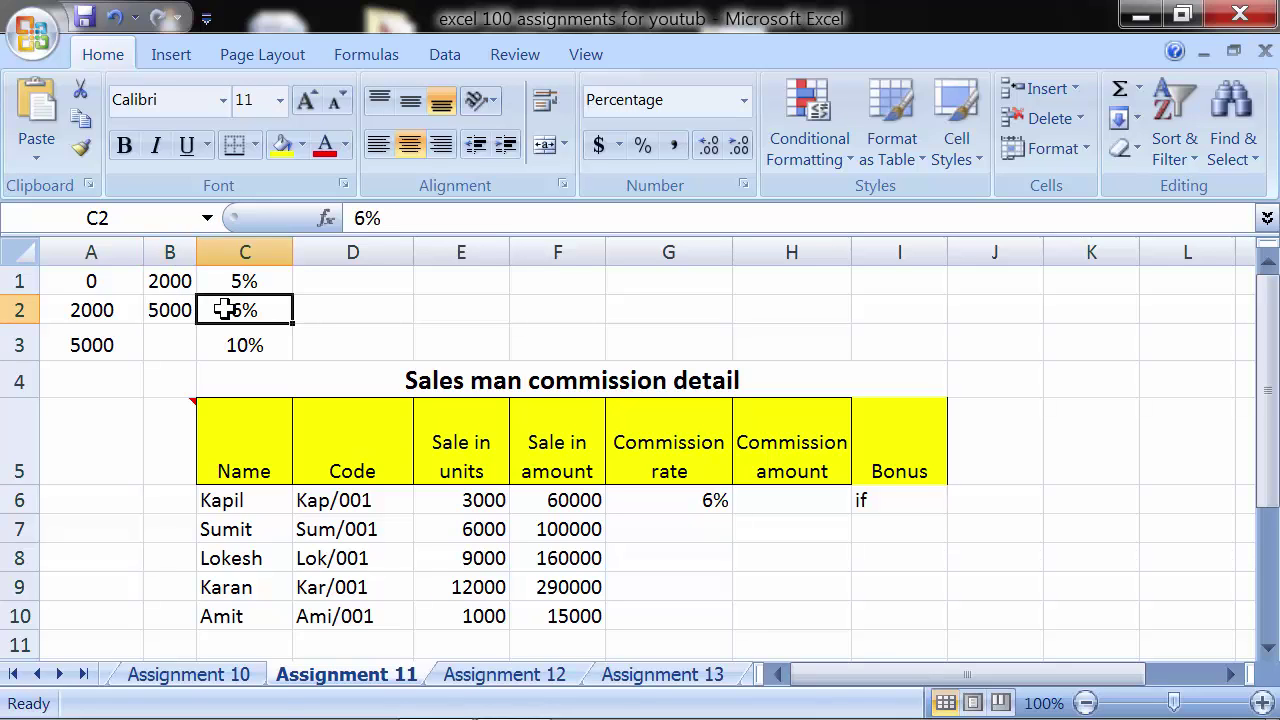
click(702, 497)
drag(733, 514, 712, 628)
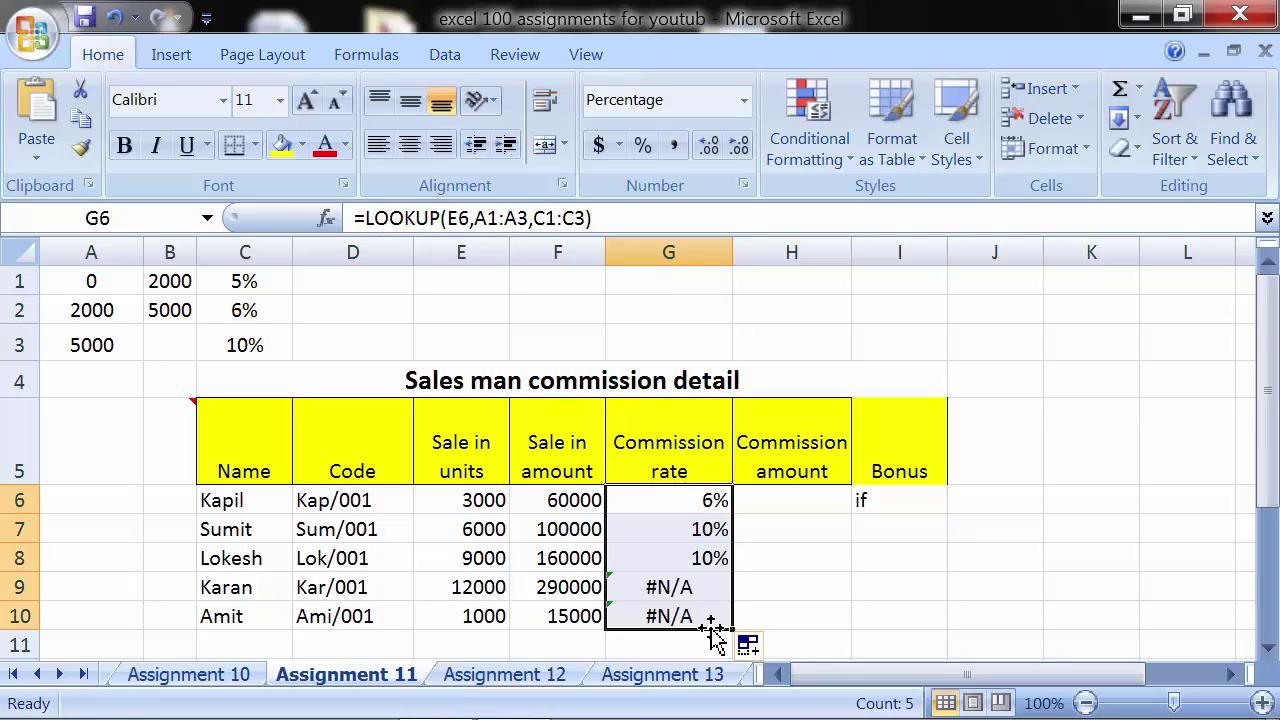
click(459, 587)
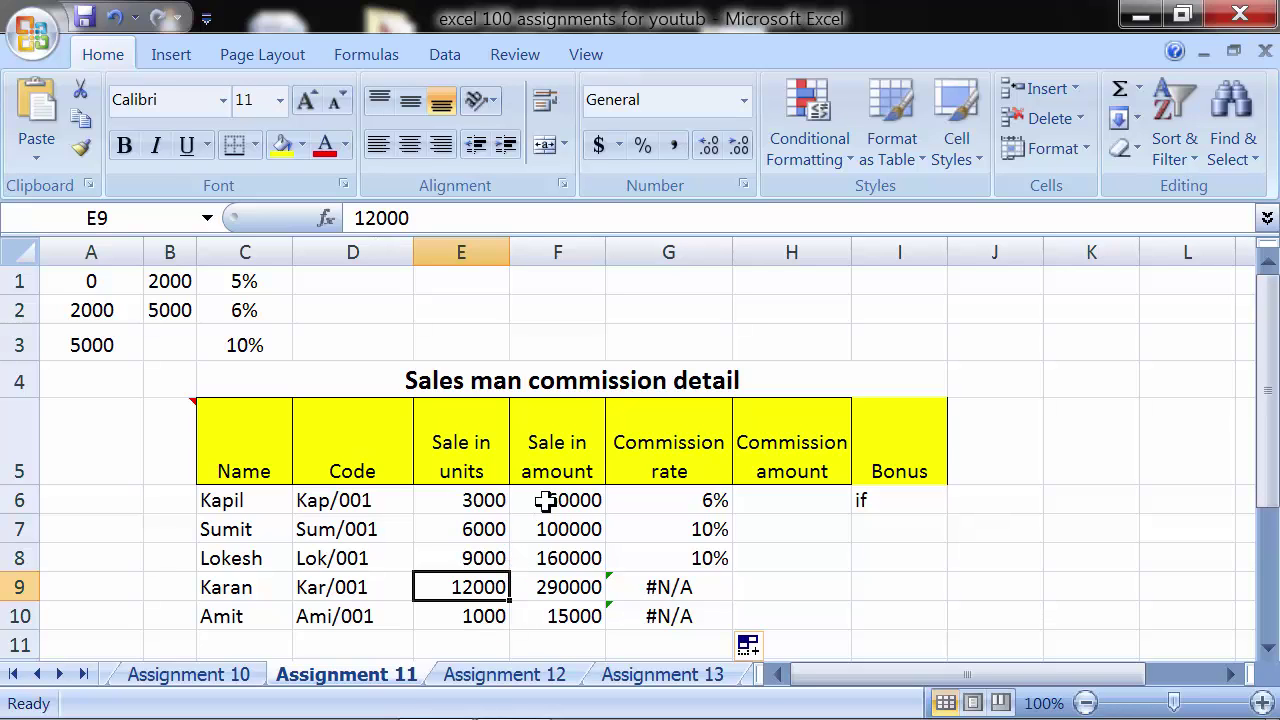
click(613, 500)
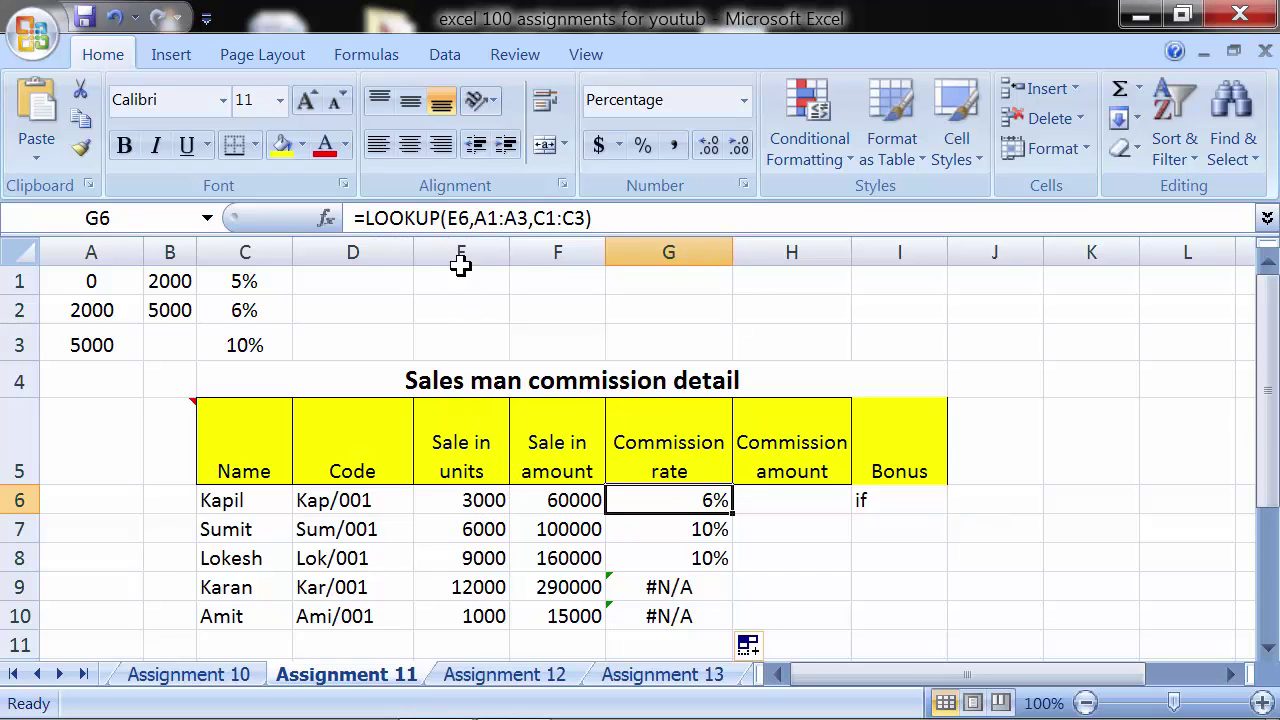
click(669, 533)
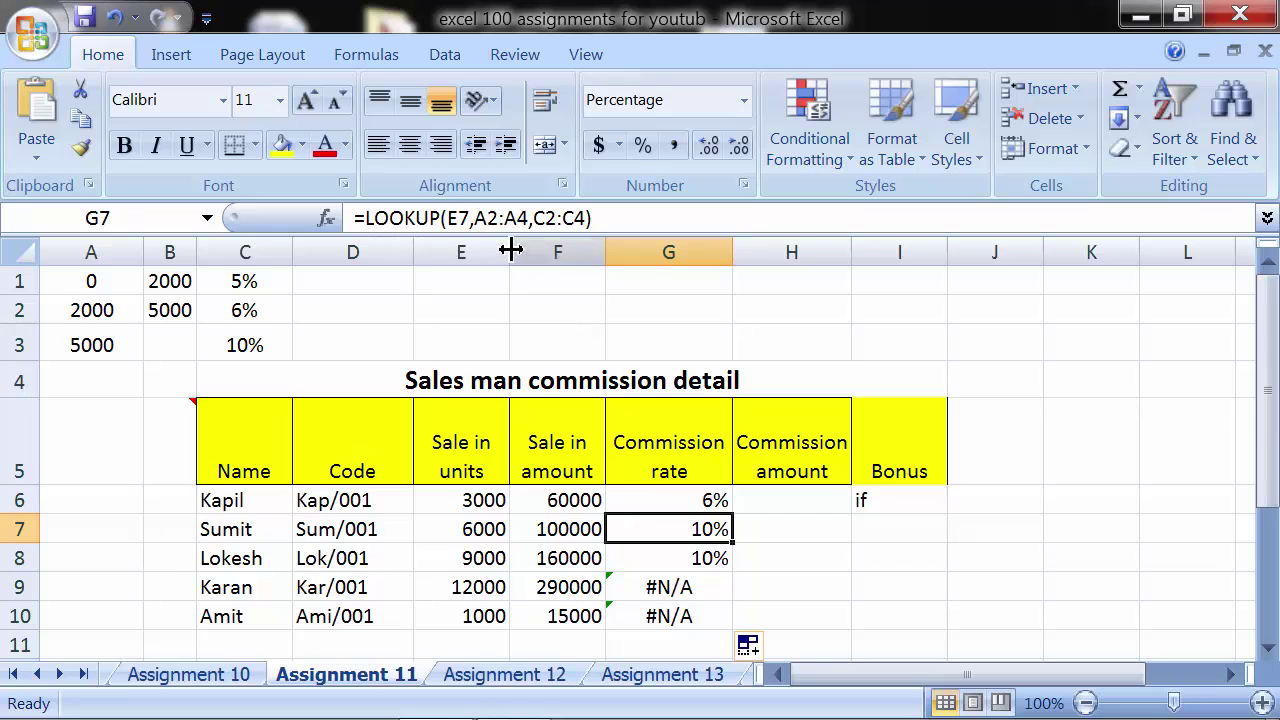
click(628, 500)
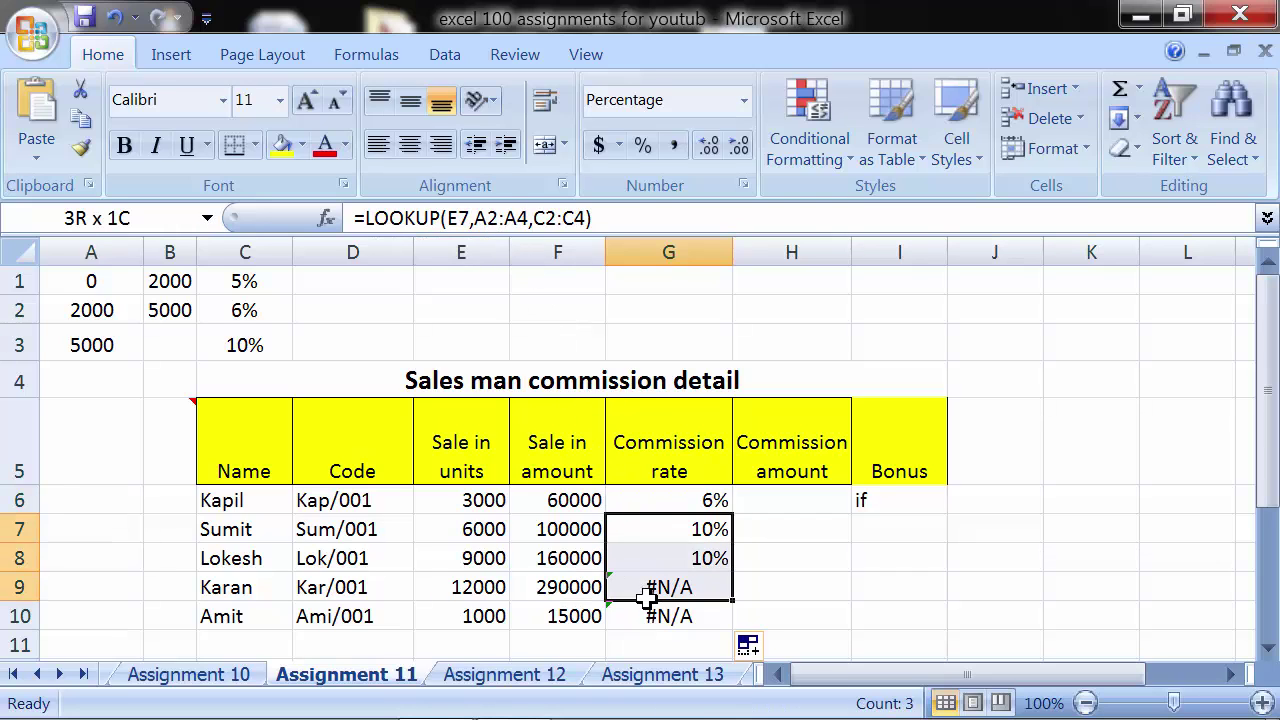
drag(638, 528, 650, 612)
key(Delete)
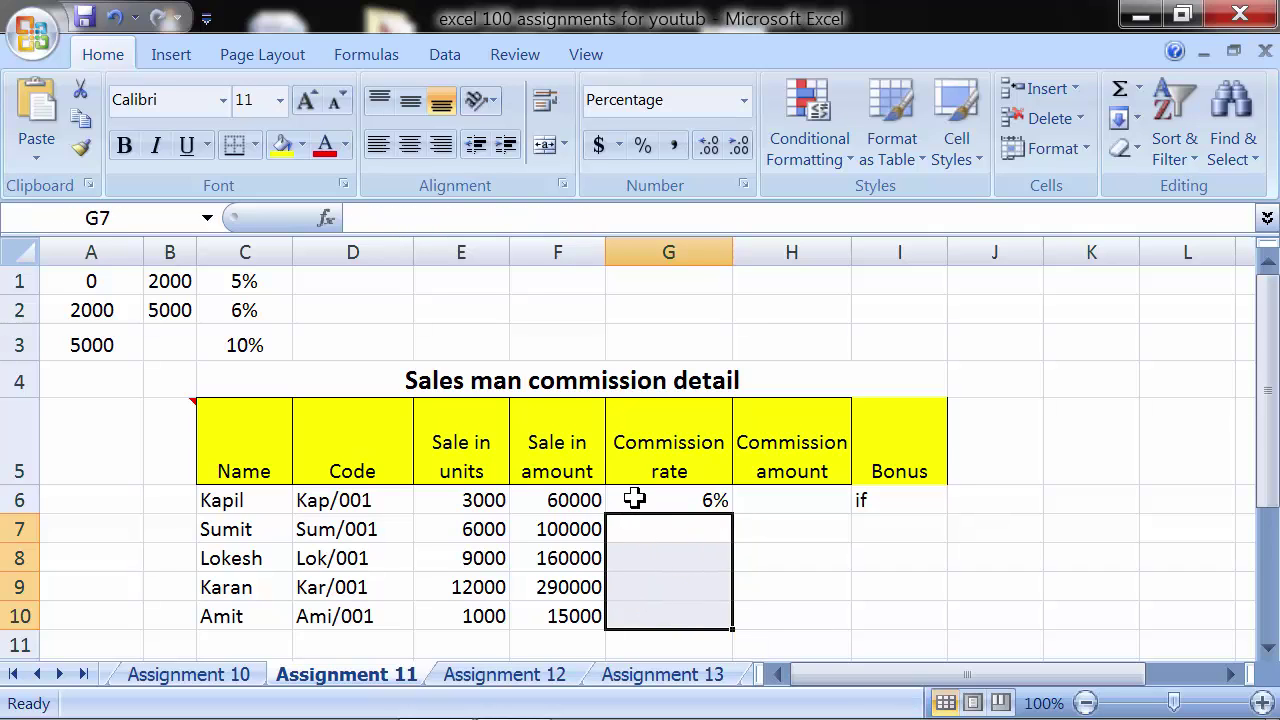
click(634, 498)
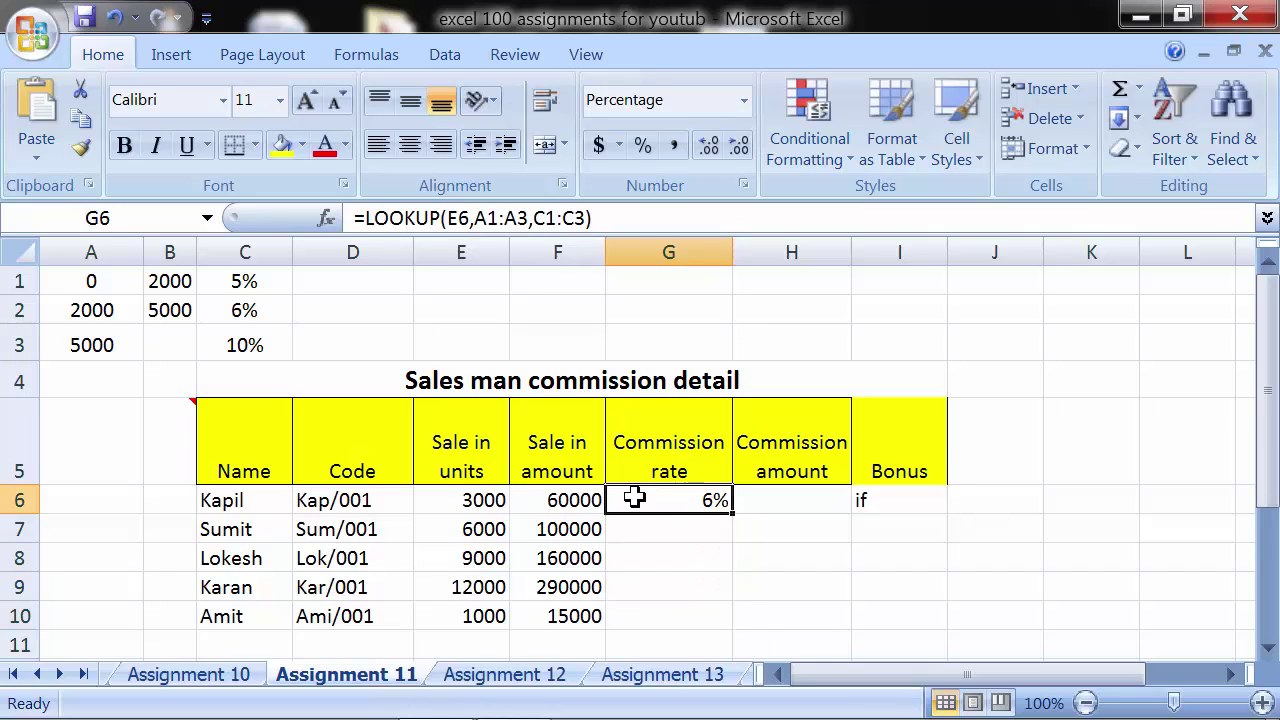
Change G6 to =LOOKUP(E6,$A$1:$A$3,$C$1:$C$3) with absolute ranges, still returning 6%
click(471, 218)
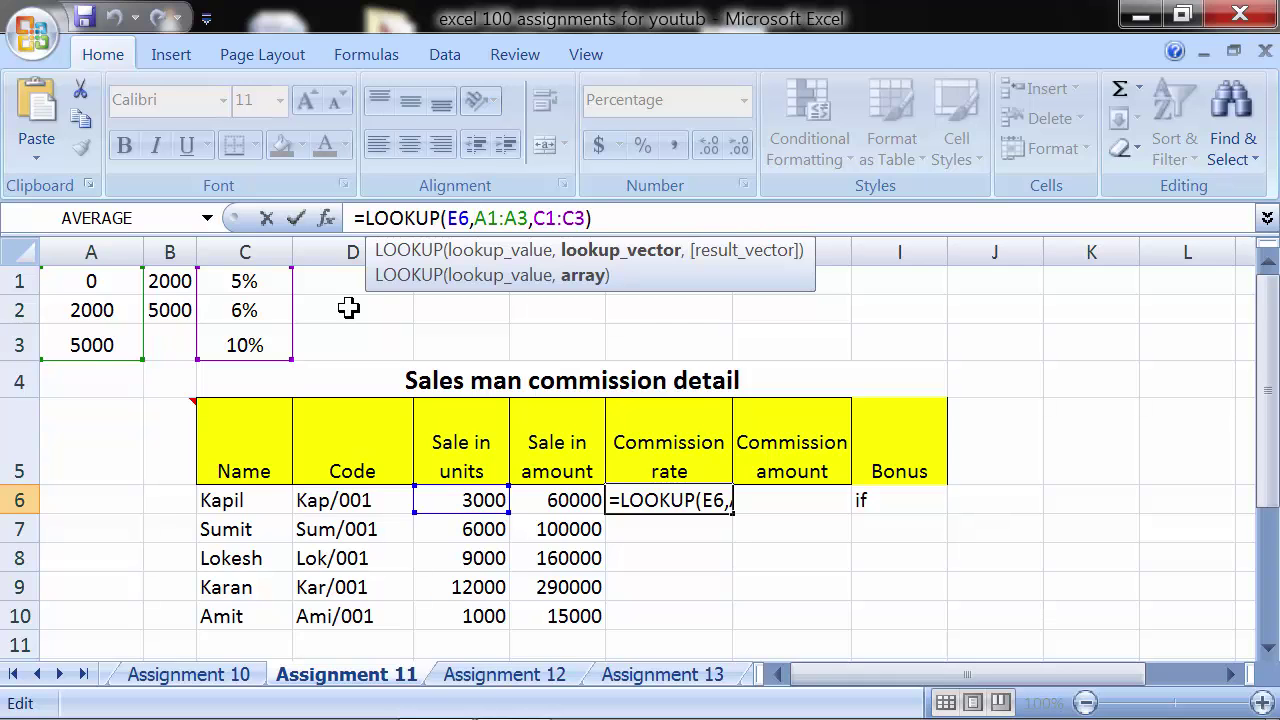
text($A$)
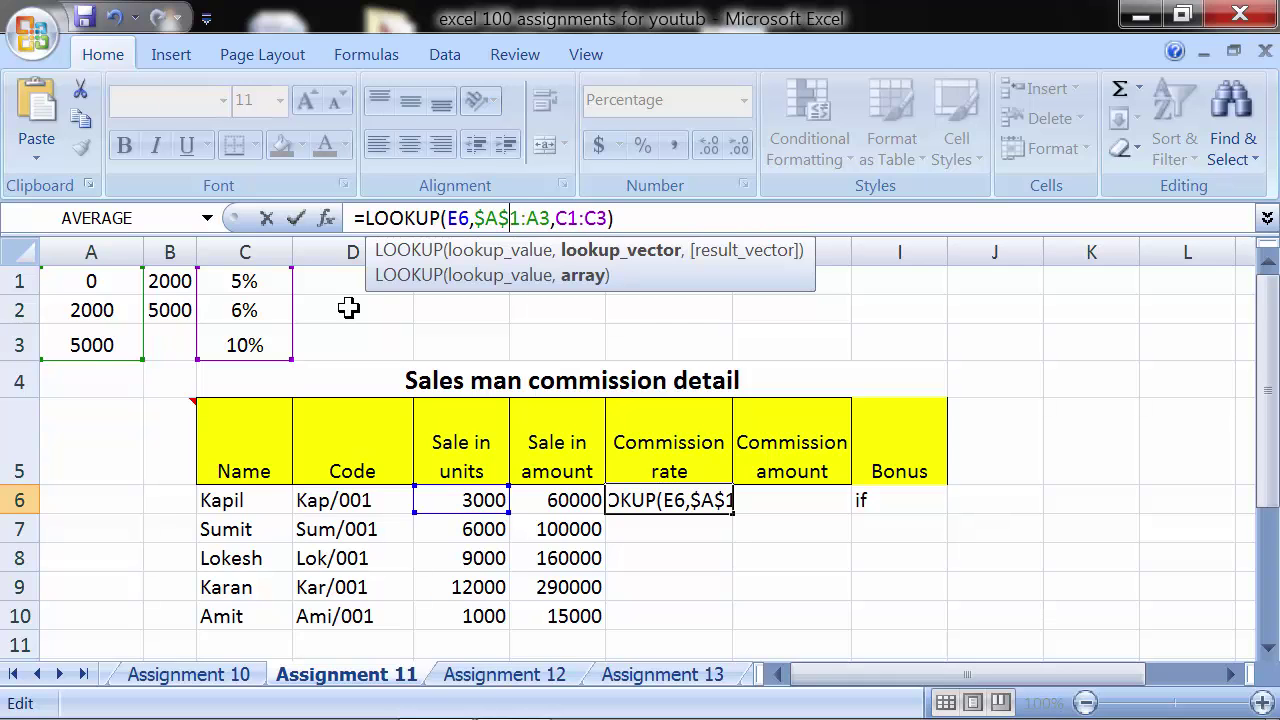
key(Right)
key(Right)
text($)
key(Right)
text($)
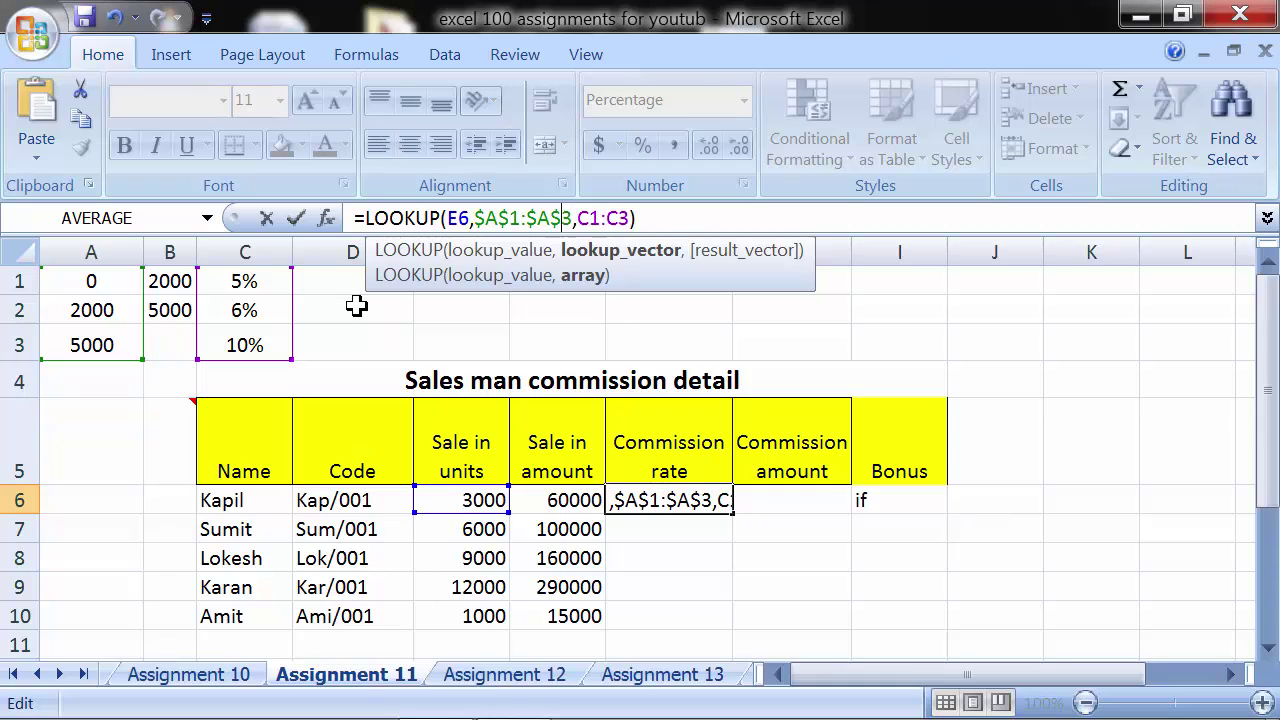
key(Right)
key(Right)
text($)
key(Right)
text($)
key(Right)
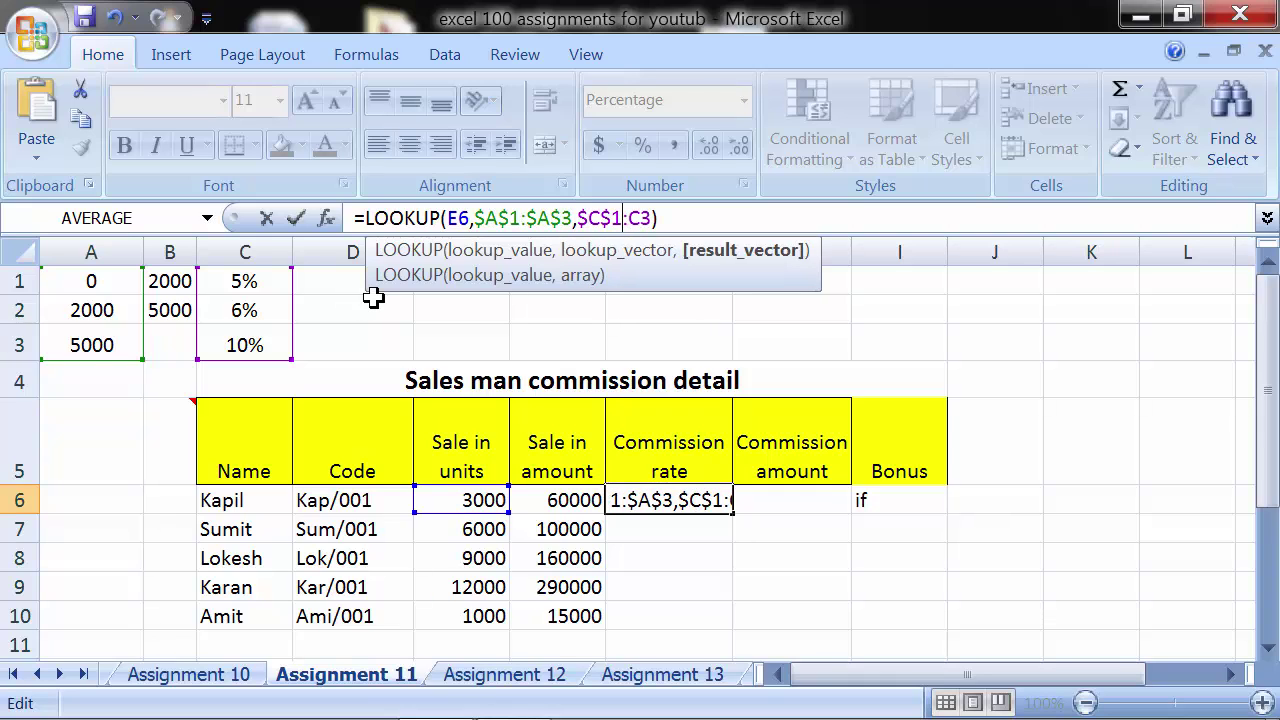
text($A)
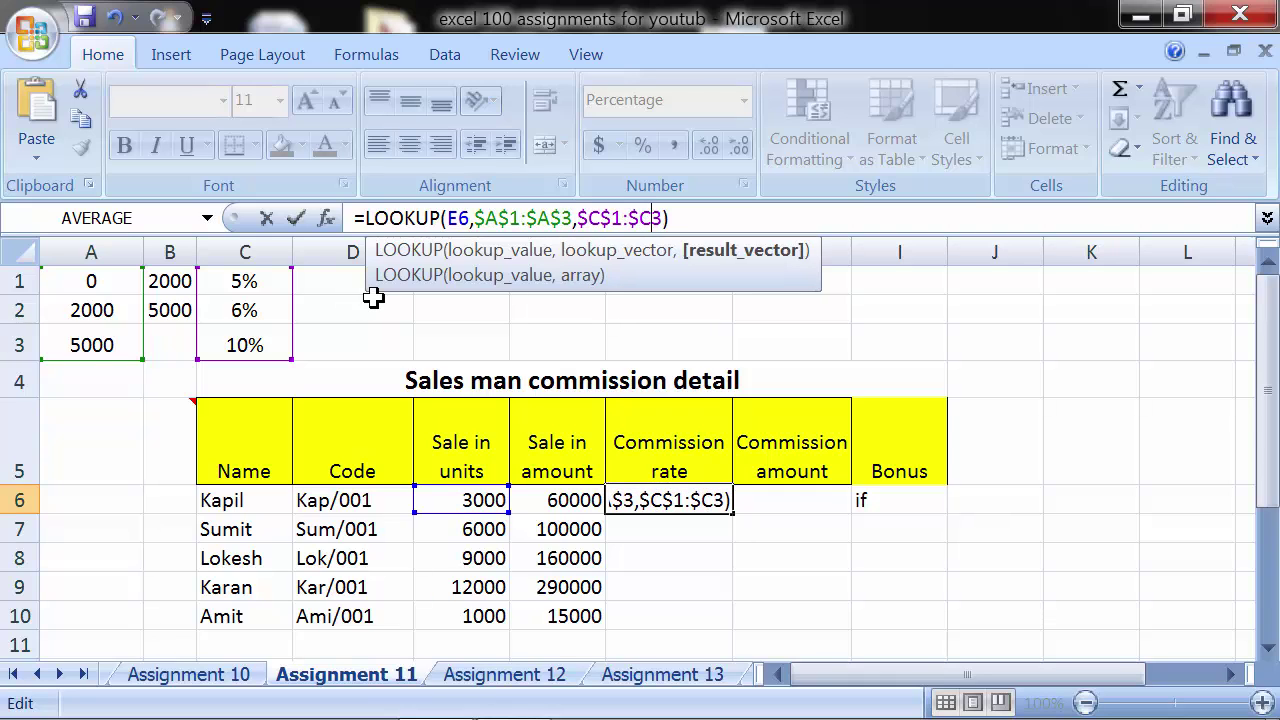
text($)
key(Return)
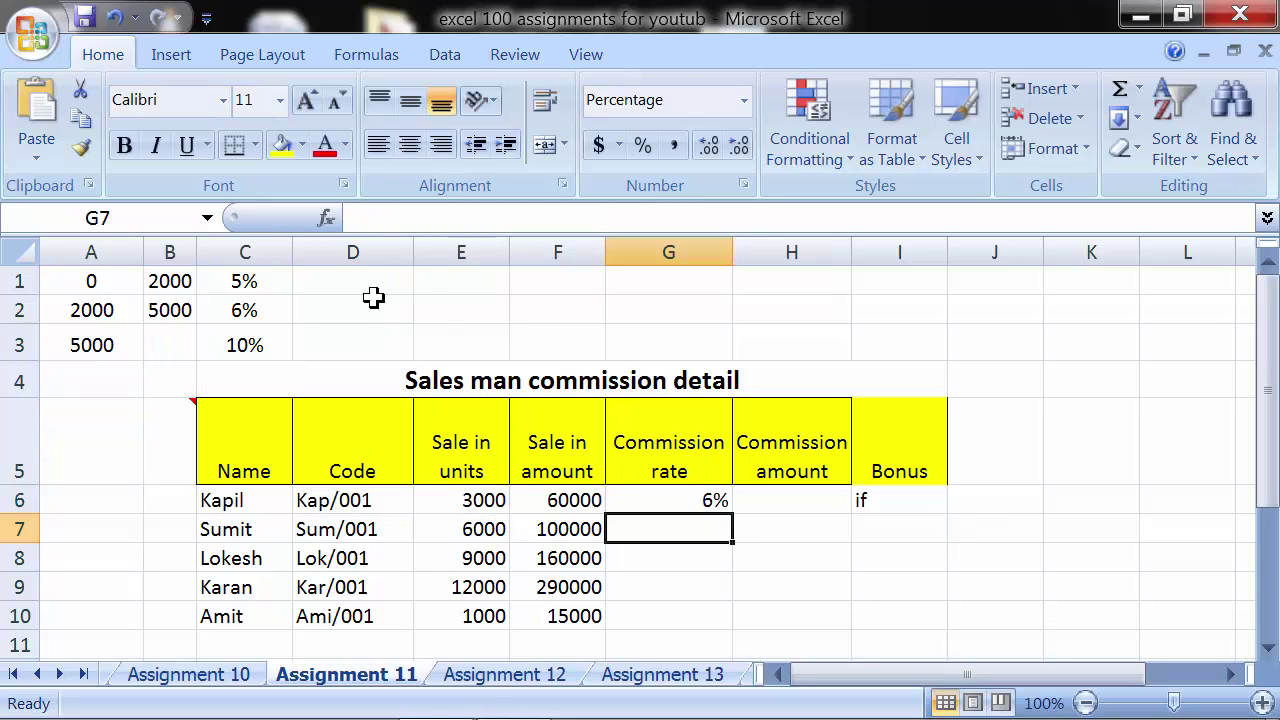
click(665, 497)
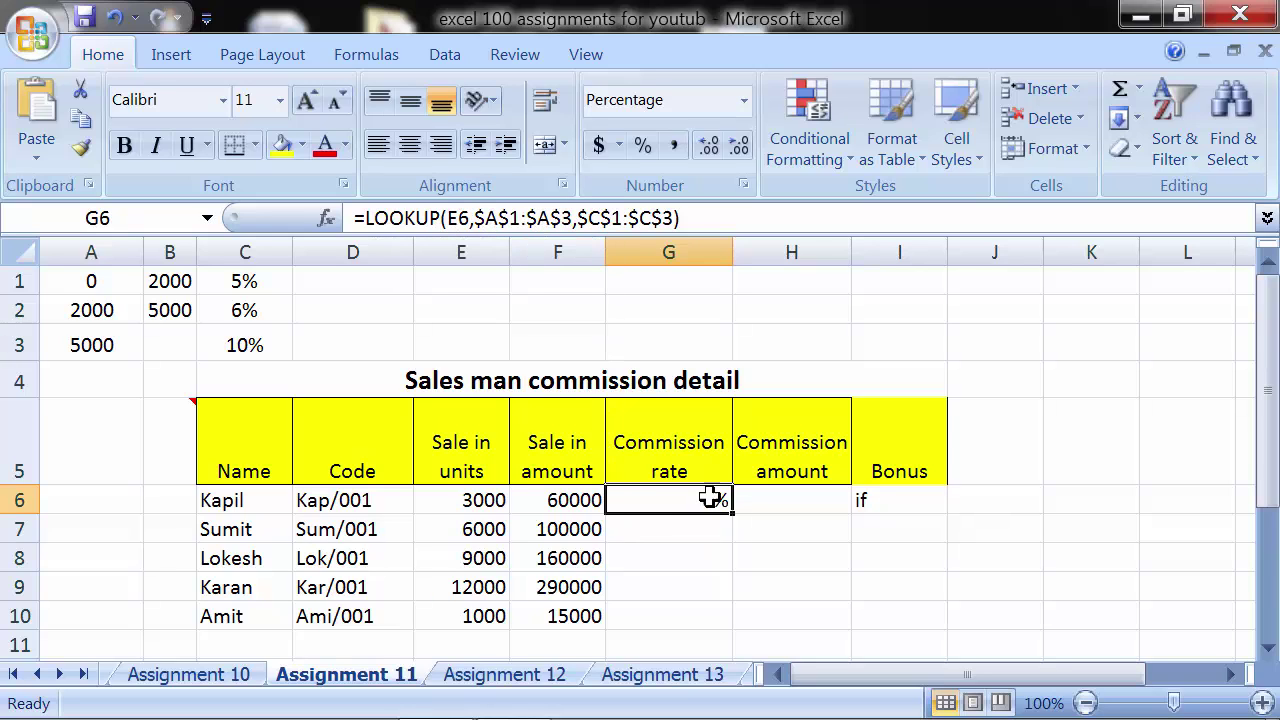
drag(733, 513, 733, 622)
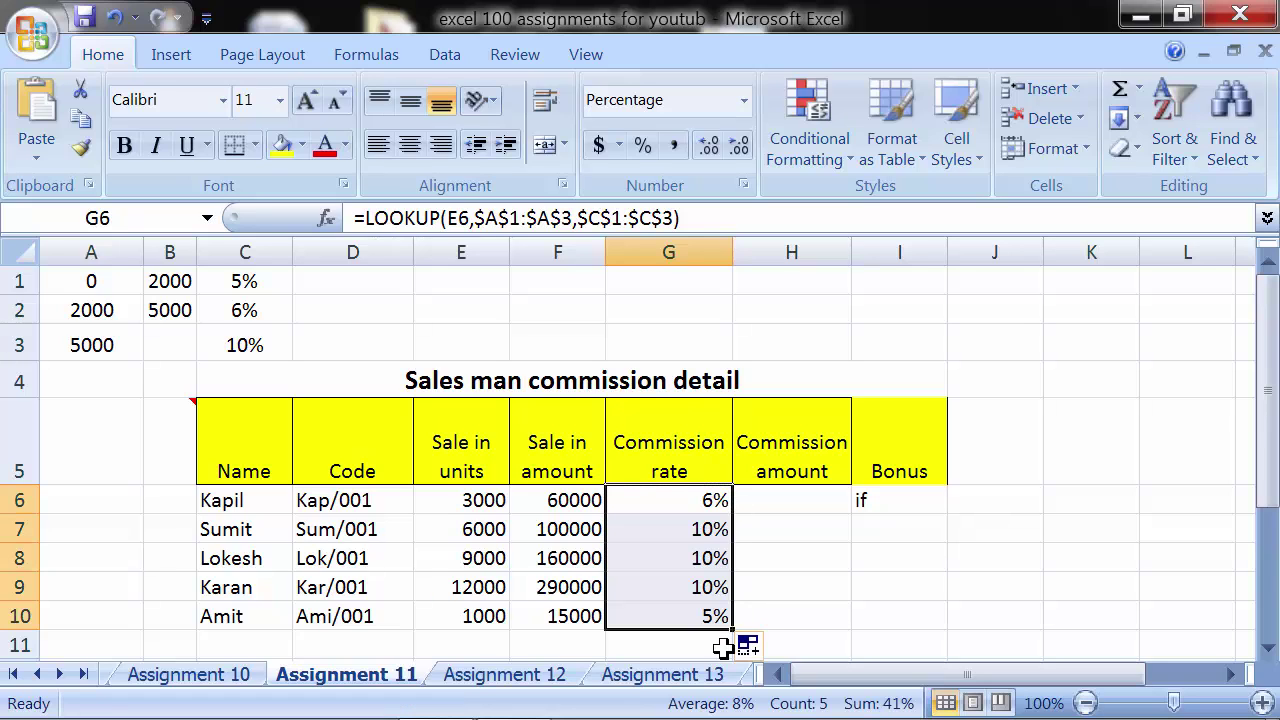
click(767, 555)
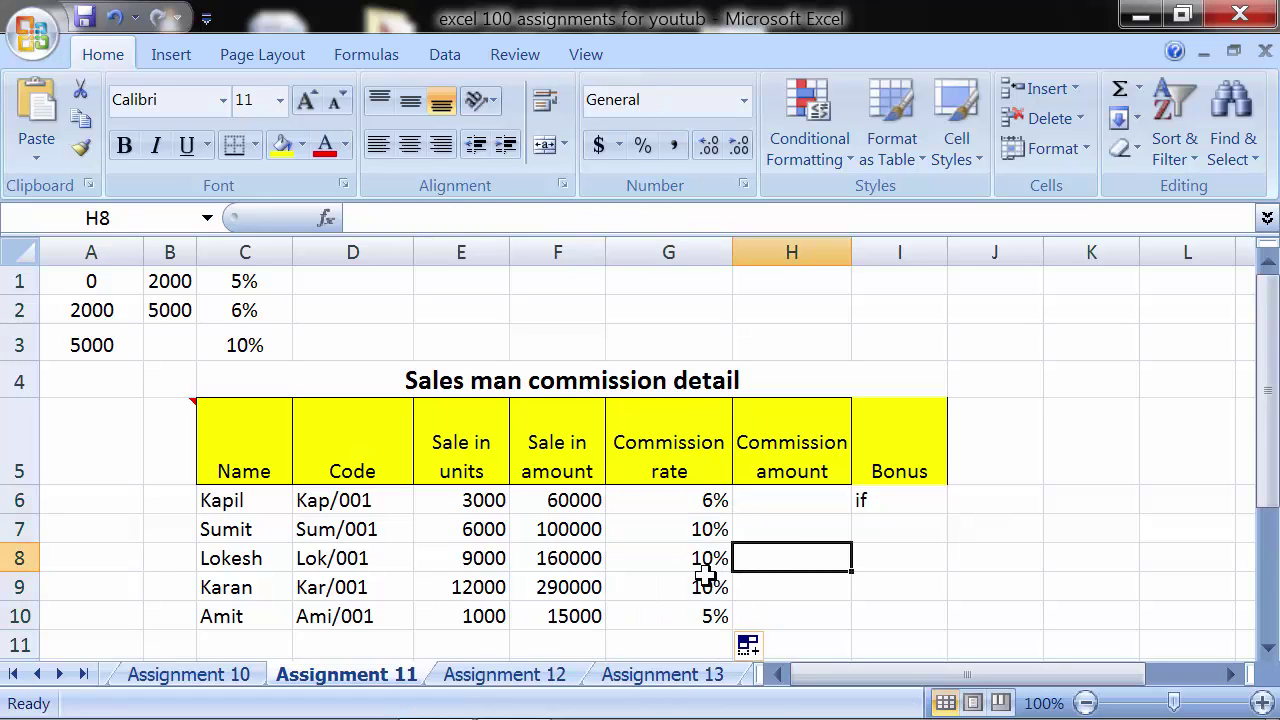
click(463, 527)
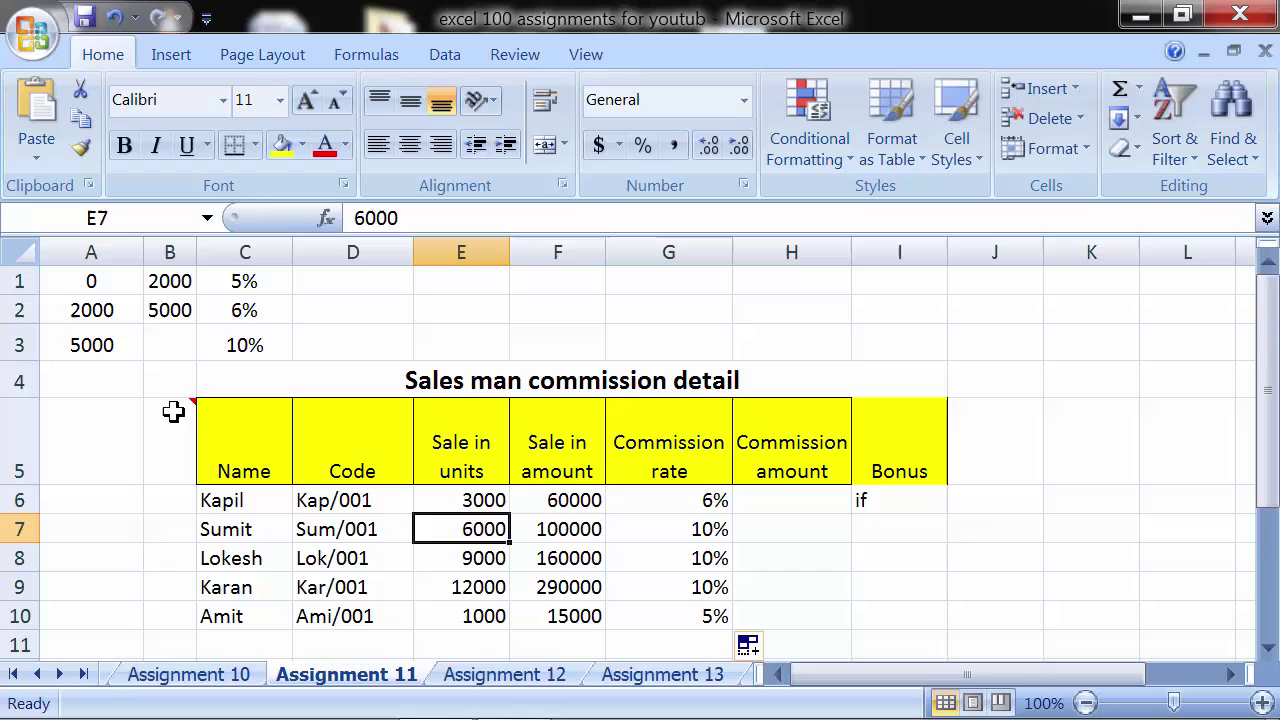
click(100, 341)
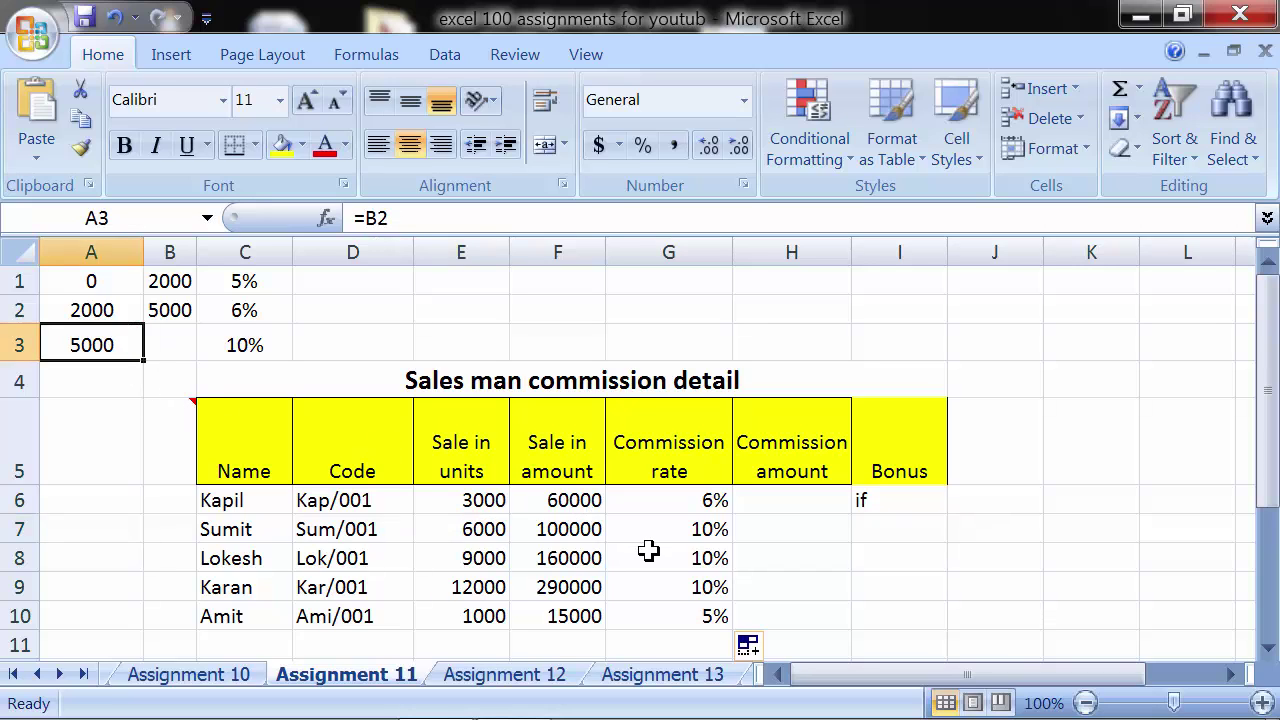
click(692, 532)
click(430, 563)
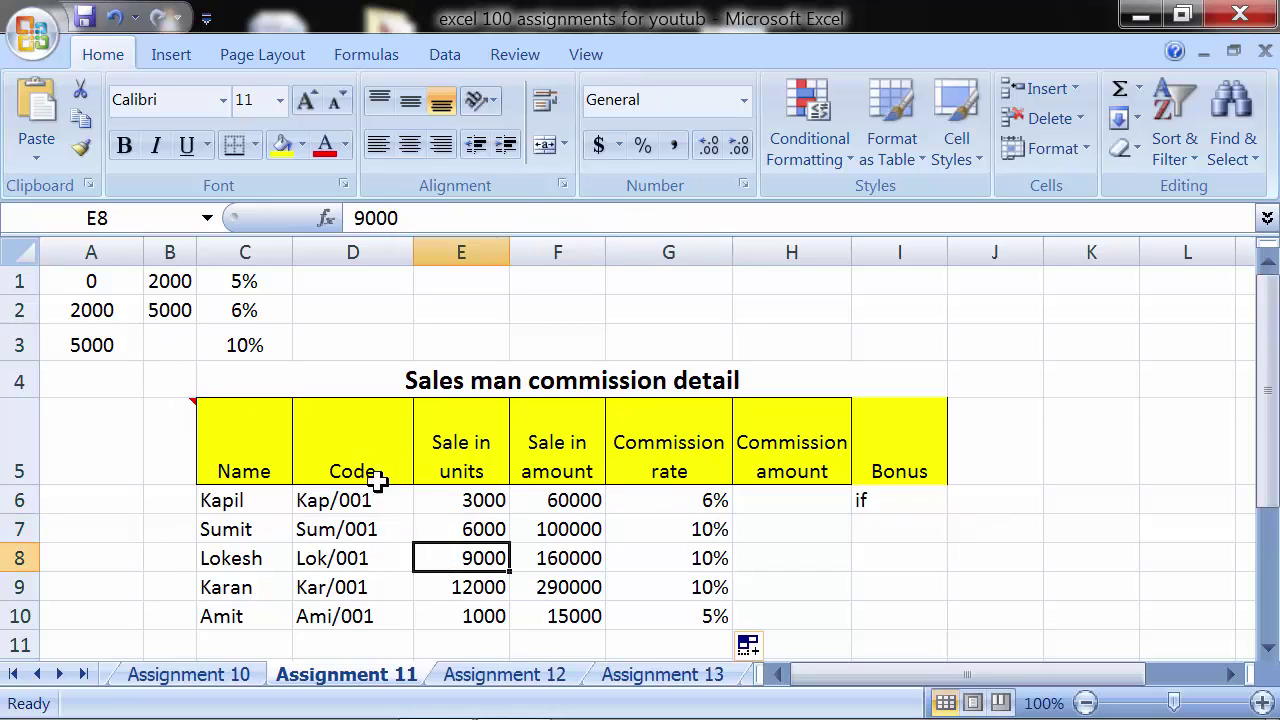
click(682, 569)
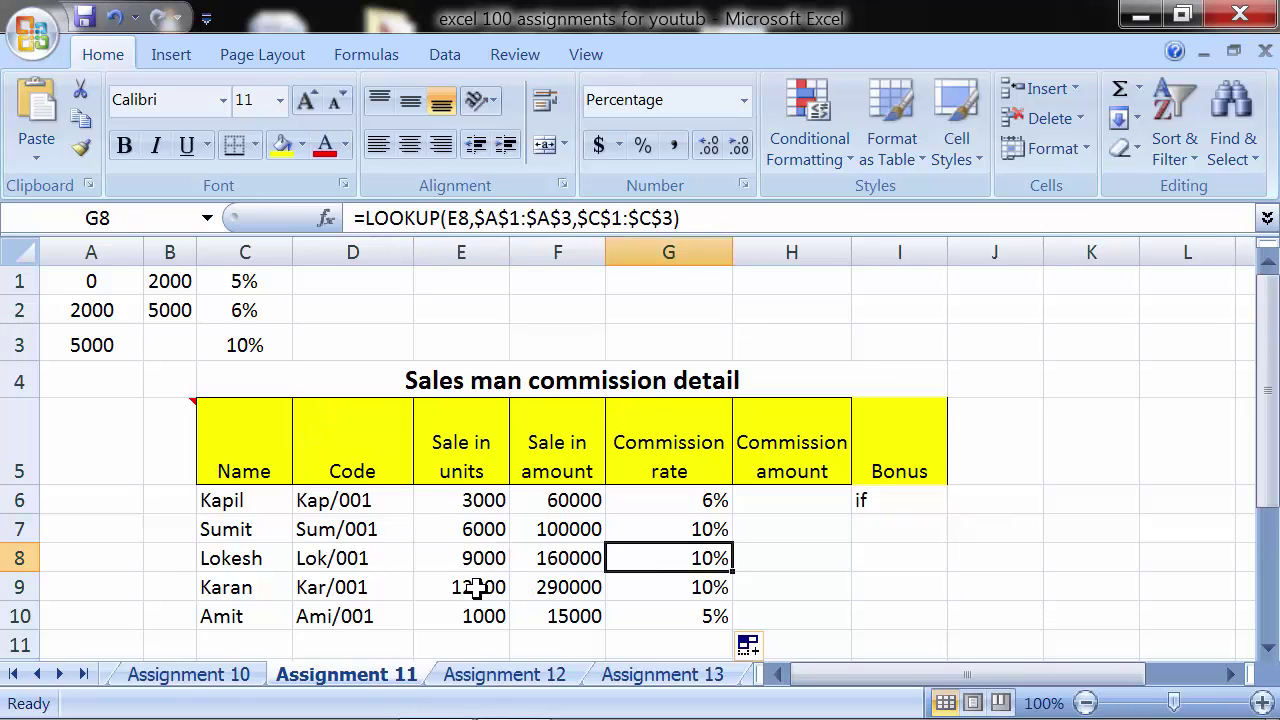
click(475, 589)
click(663, 587)
click(484, 614)
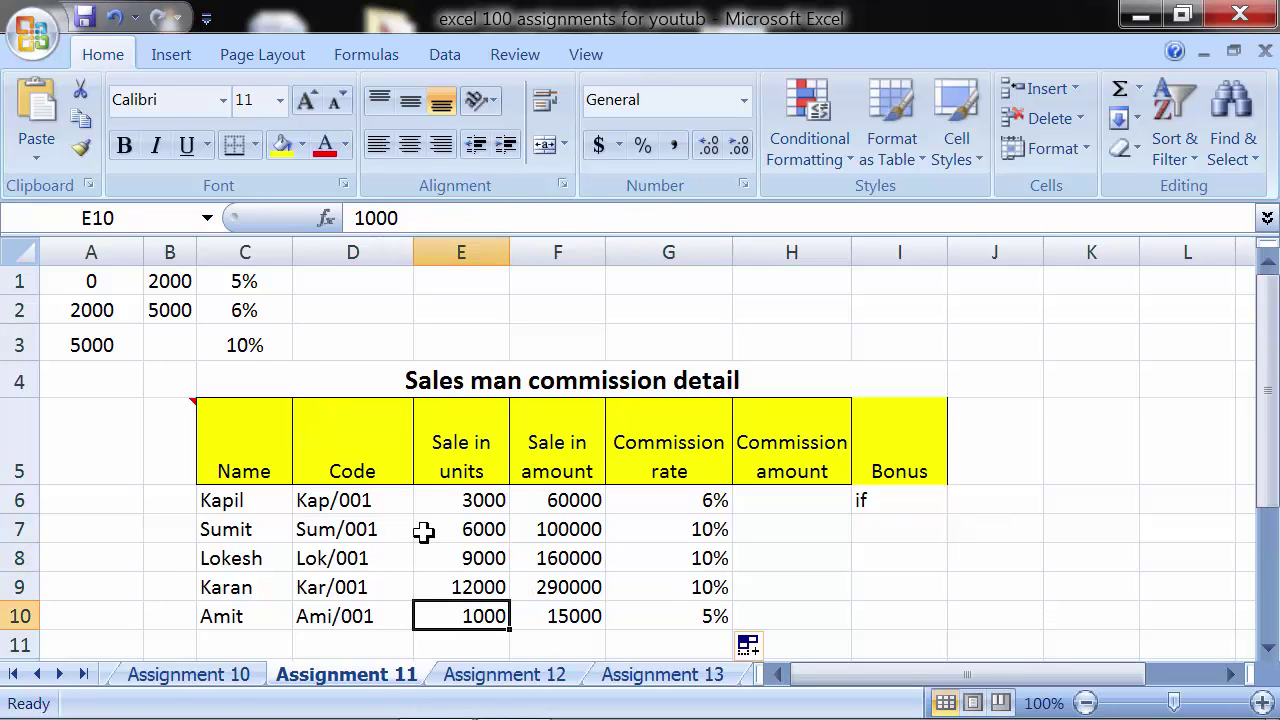
click(117, 284)
click(178, 281)
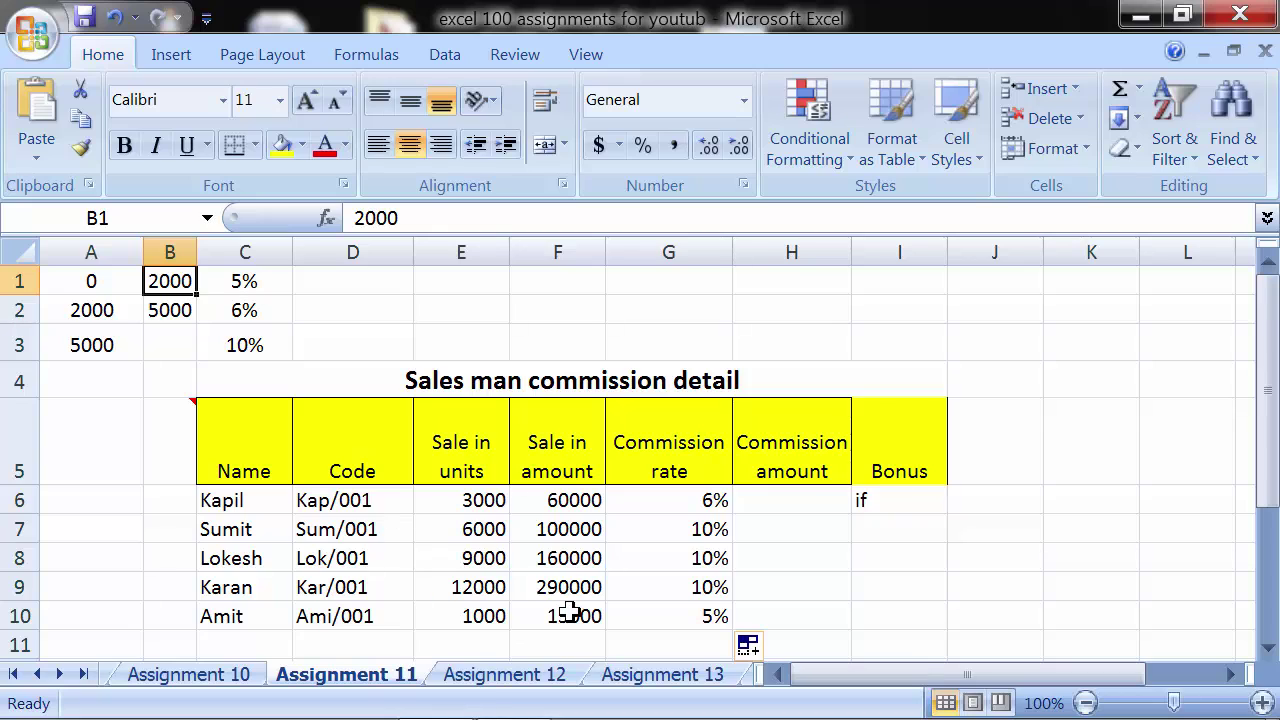
click(795, 500)
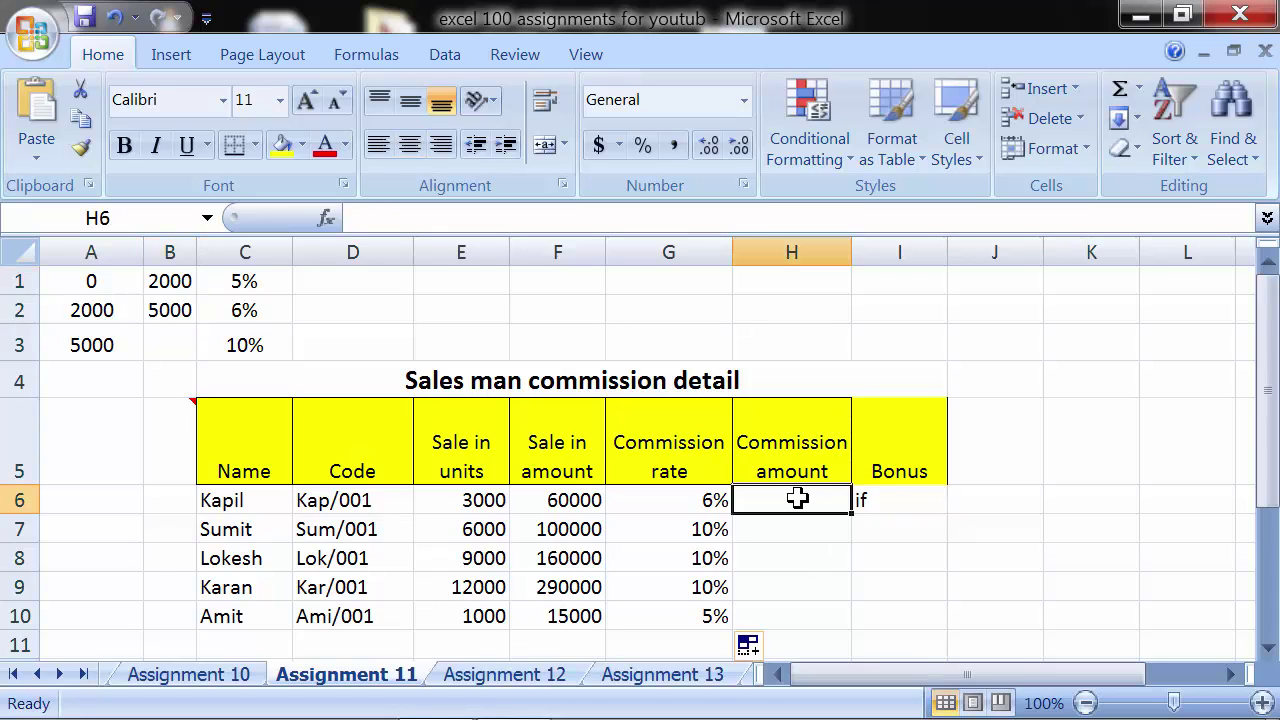
Enter =F6*G6 in H6 for Kapil's commission amount
text(=)
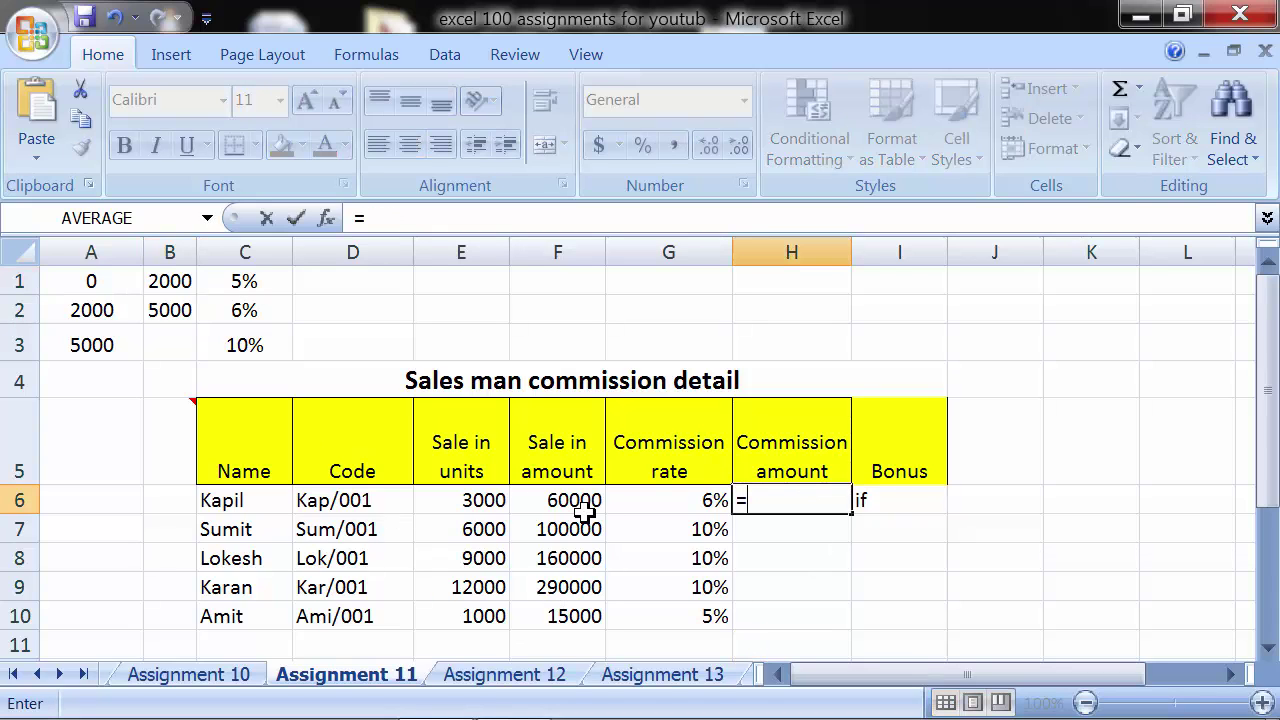
click(565, 505)
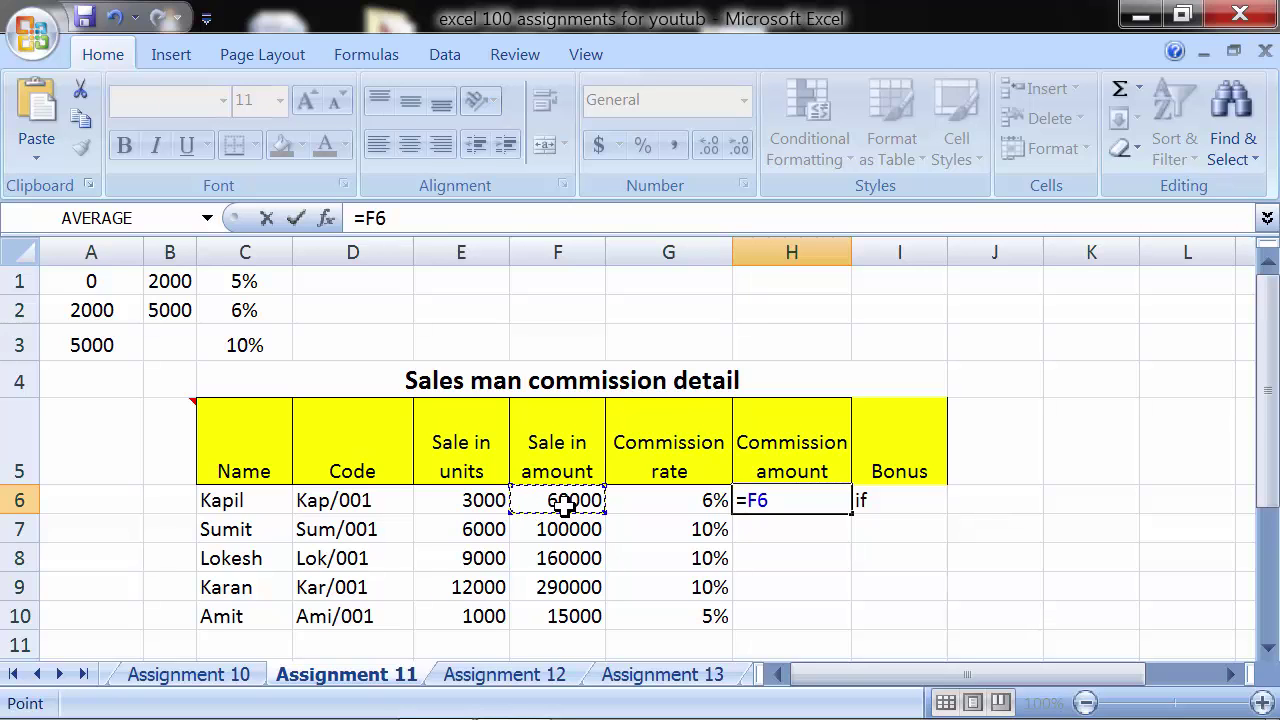
text(*)
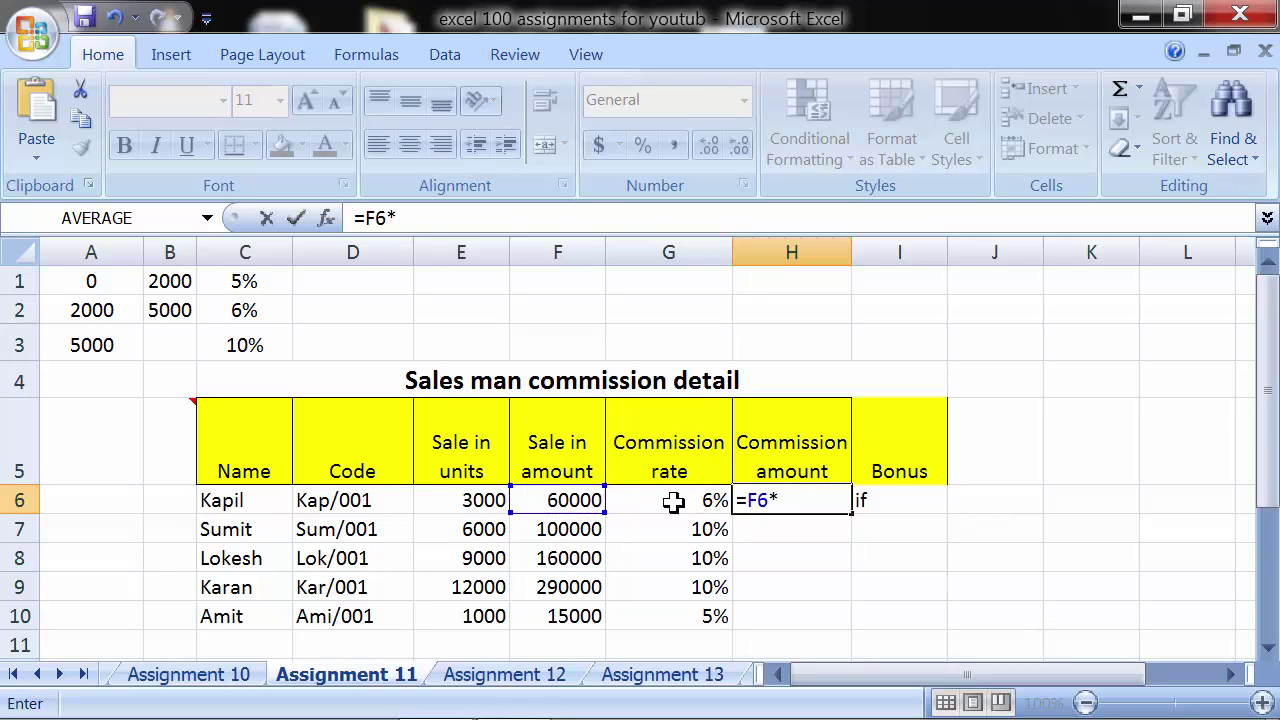
click(675, 503)
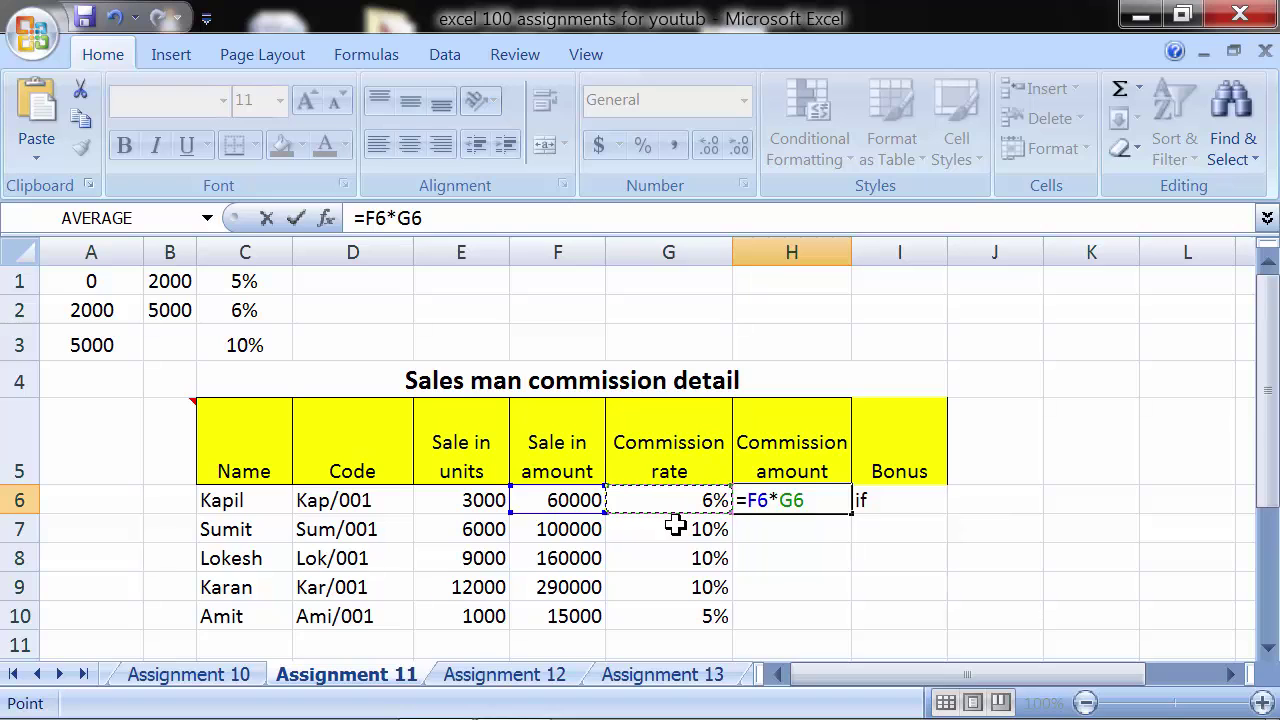
key(Return)
Copy the commission formula down to H10, giving 3600, 10000, 16000, 29000 and 750
click(813, 505)
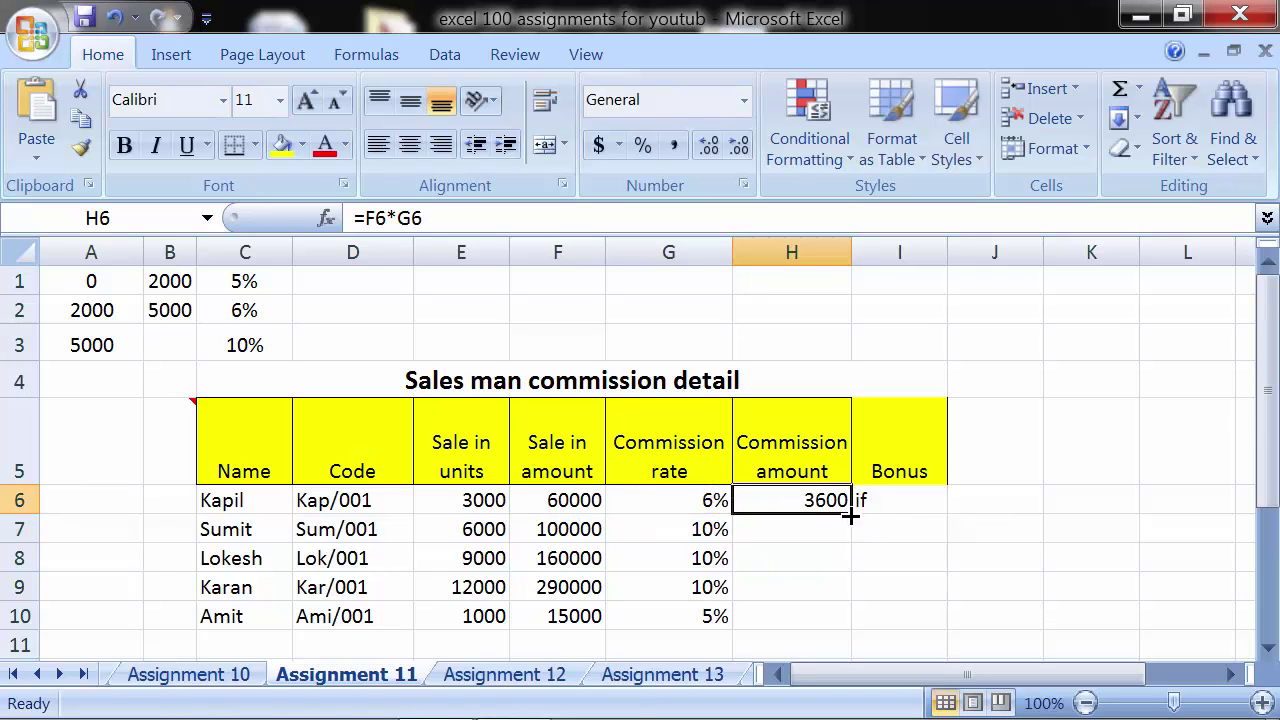
drag(851, 513, 838, 630)
click(889, 503)
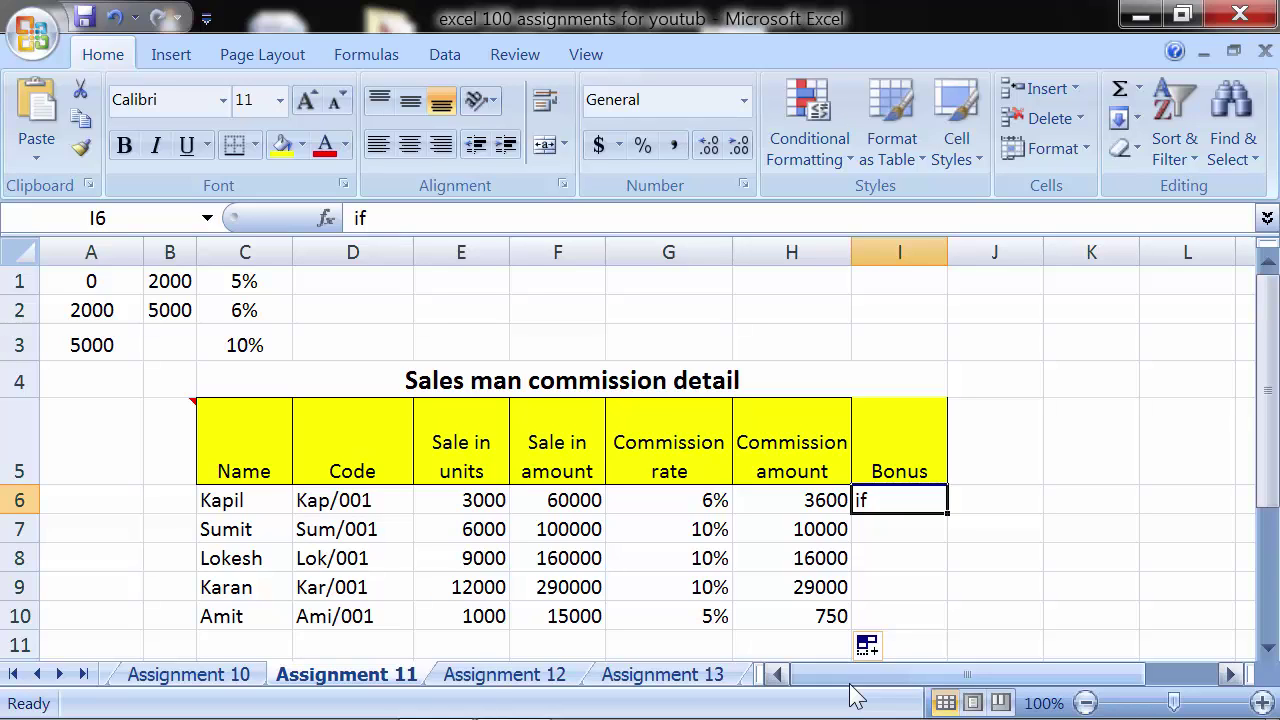
Enter =IF(F6>=200000,1000,500) in I6, giving Kapil a 500 bonus
text(=i)
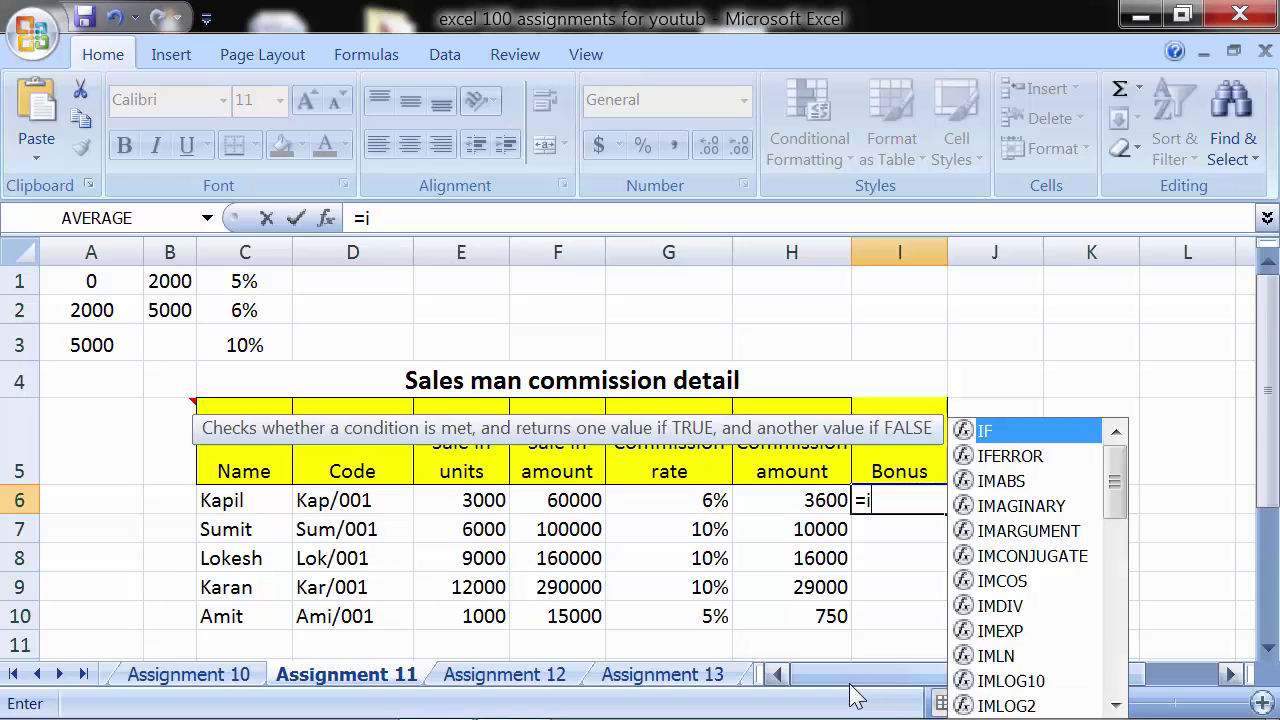
text(f()
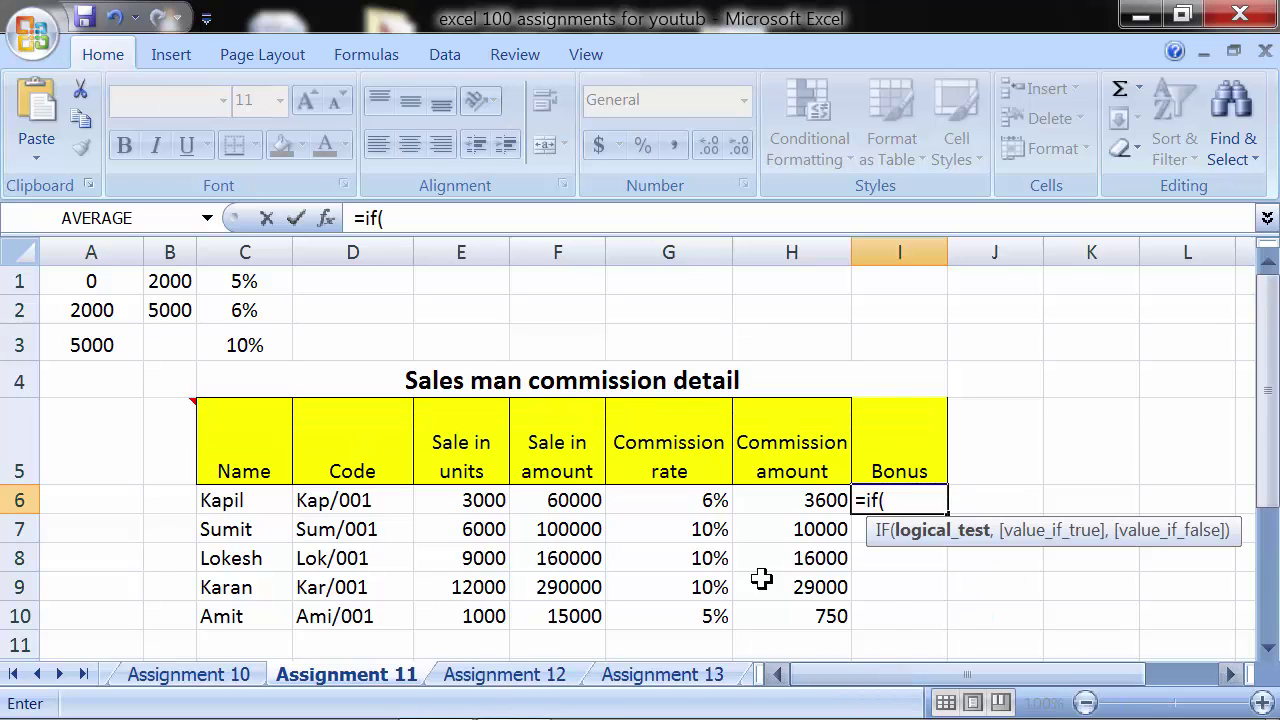
click(559, 497)
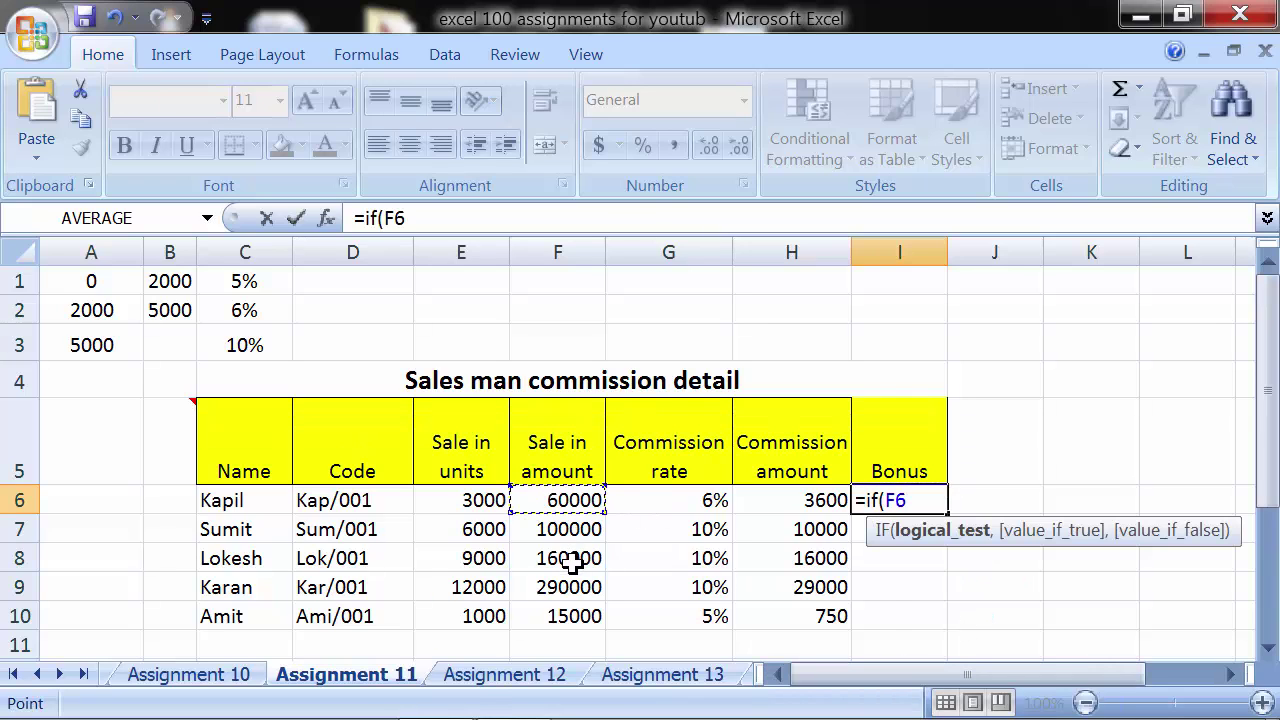
text(>=2)
text(,)
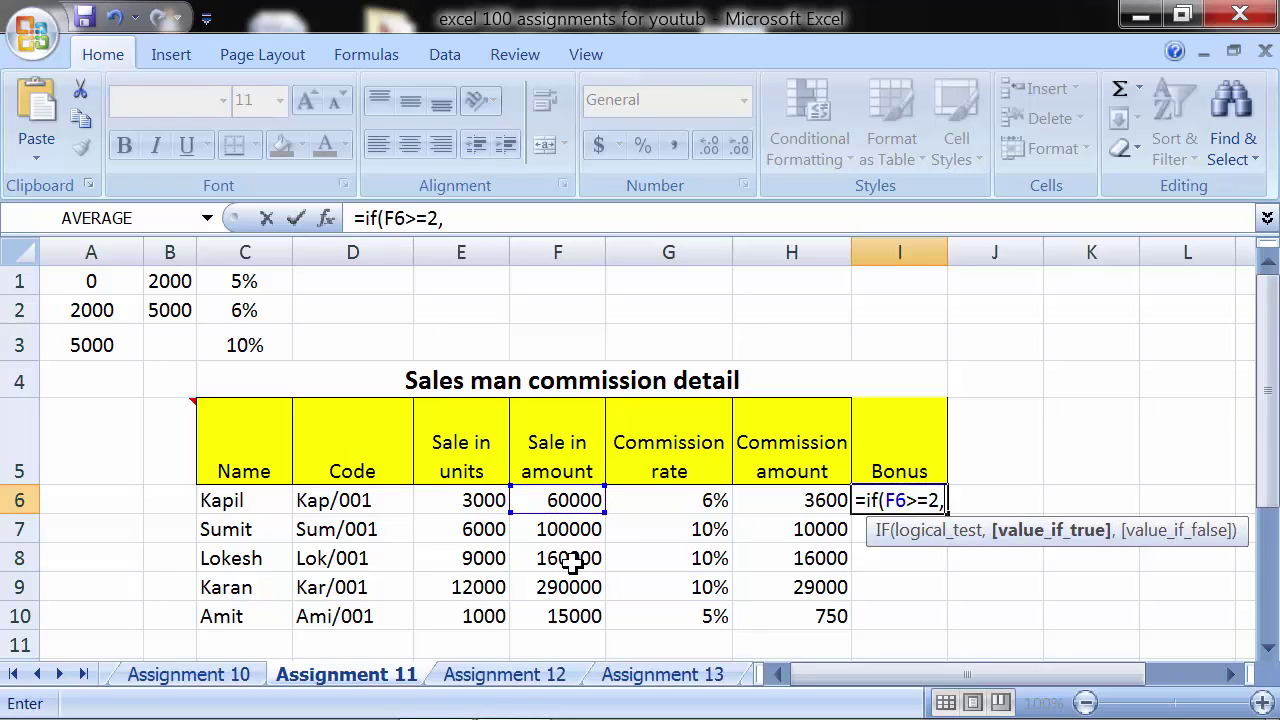
key(BackSpace)
text(00000)
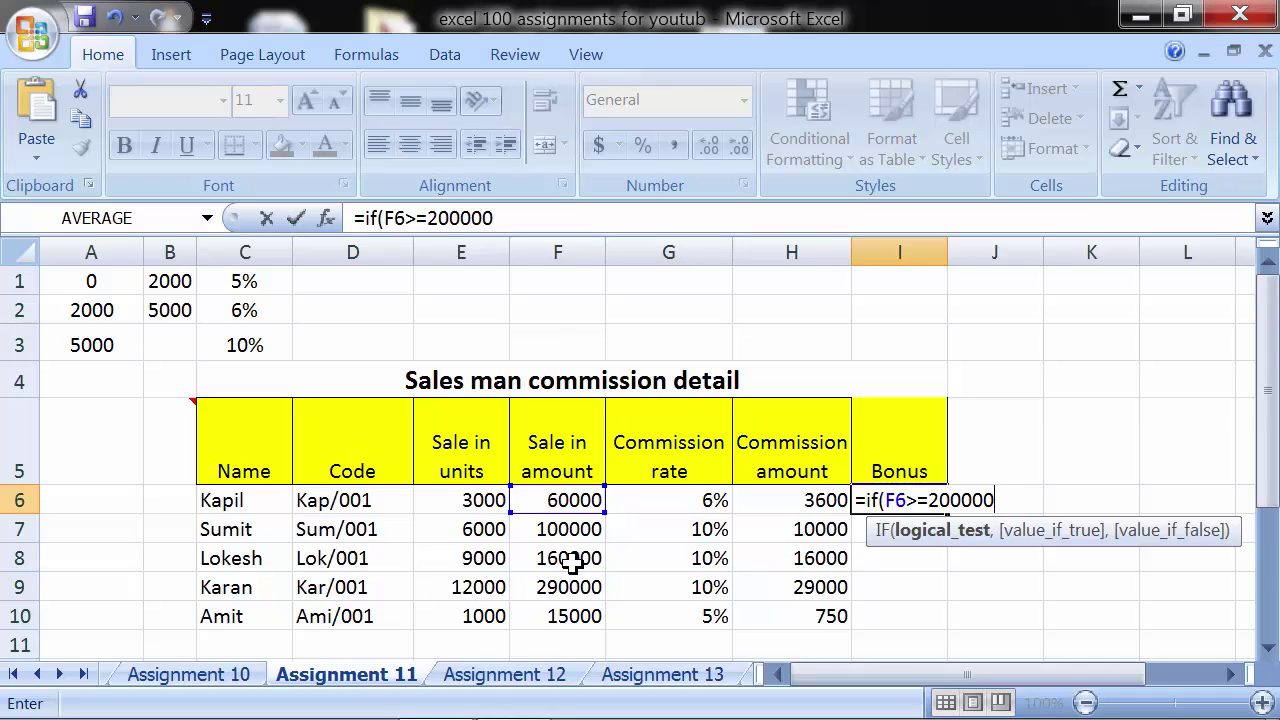
text(,)
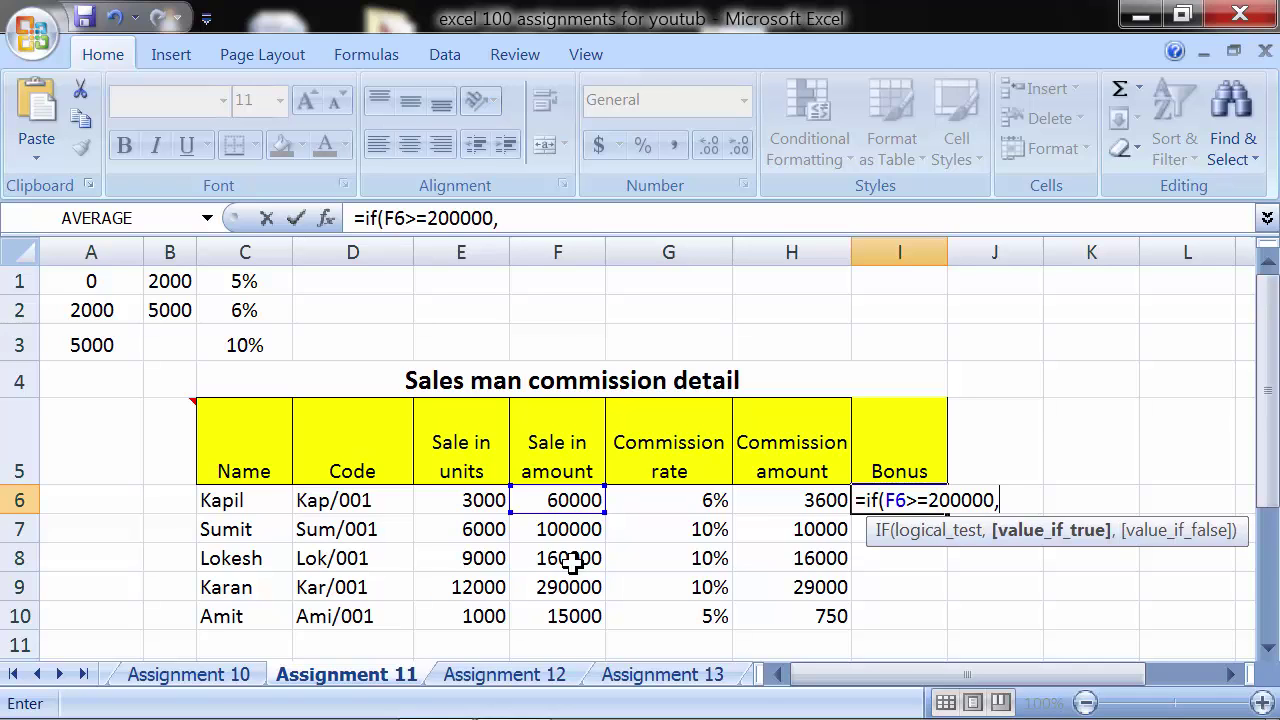
text(1000)
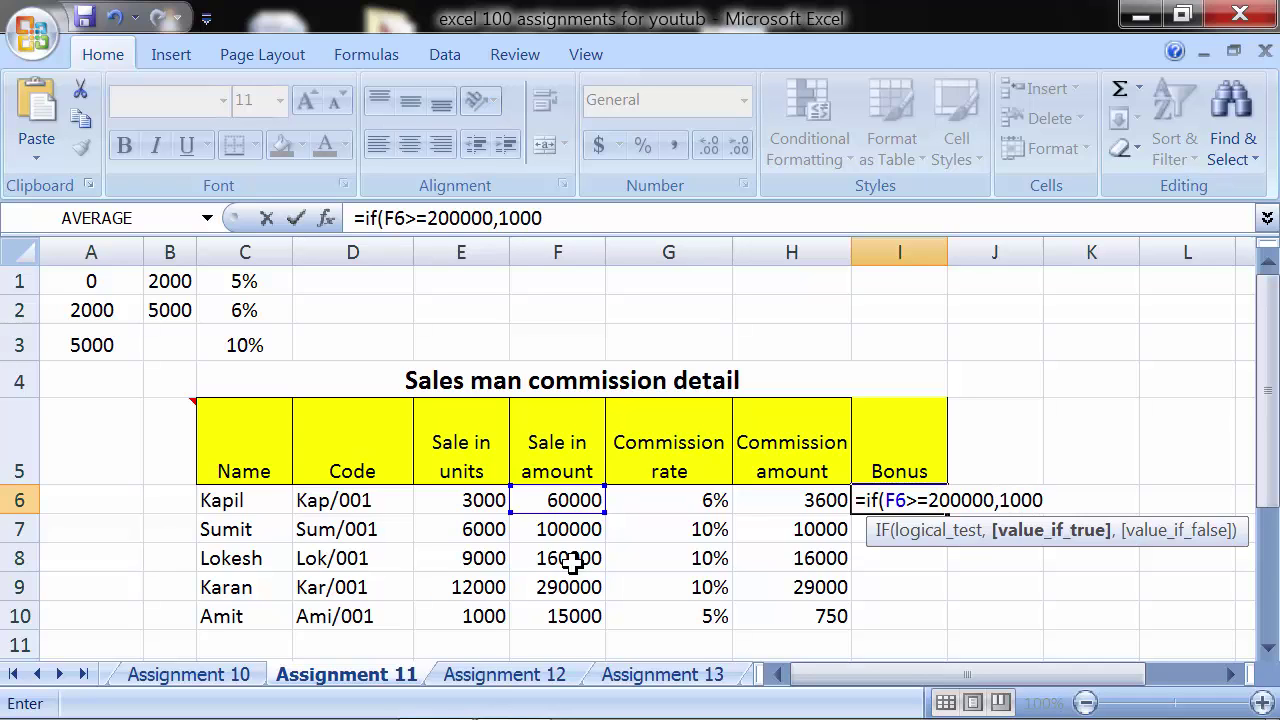
text(,)
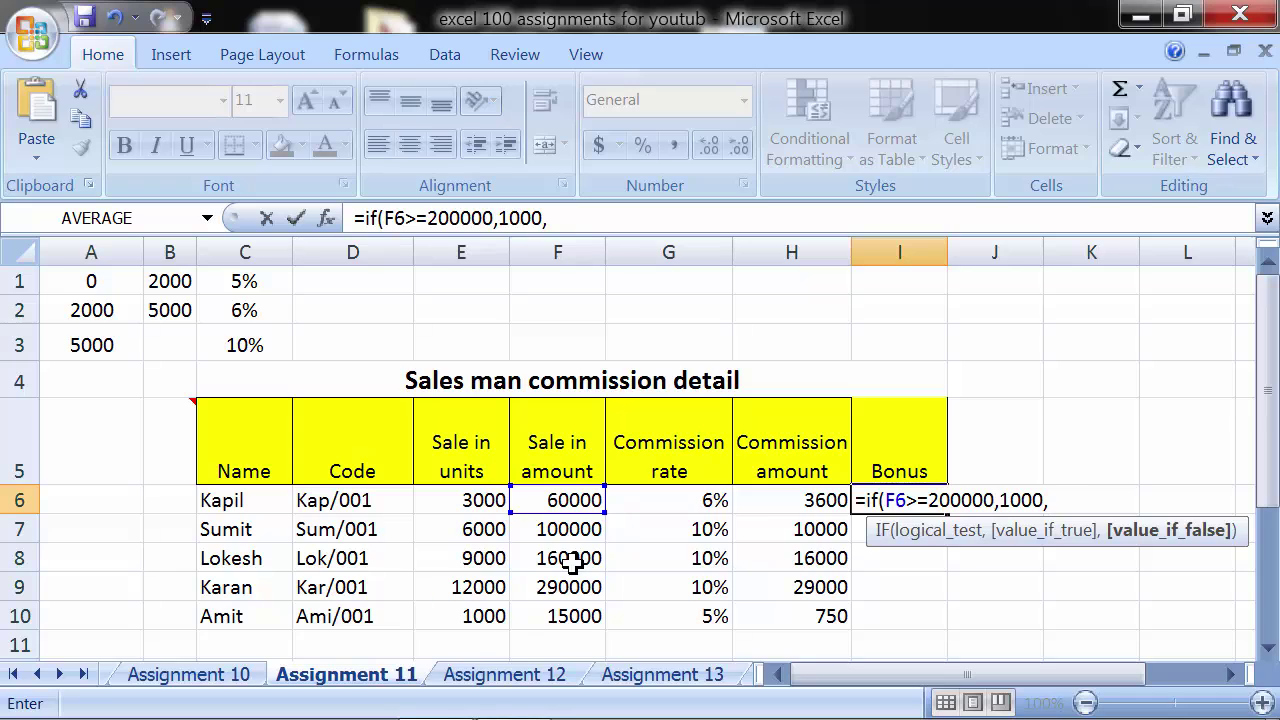
text(500)
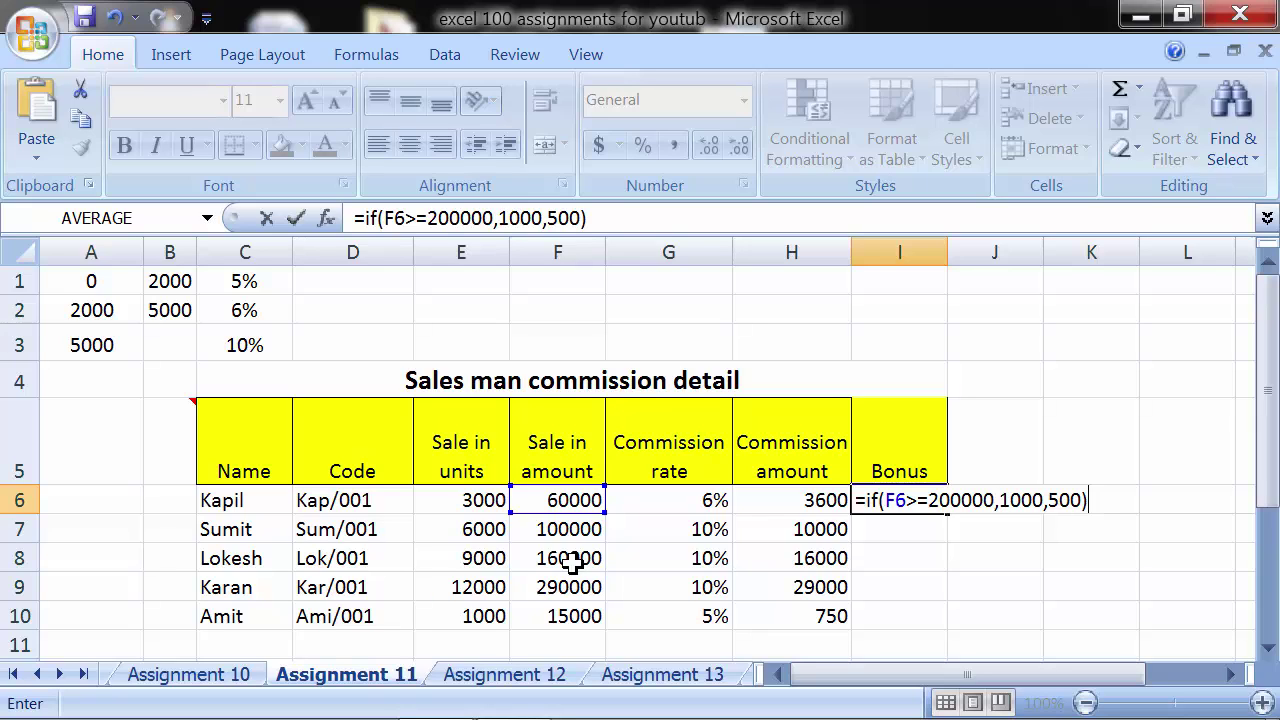
key(Return)
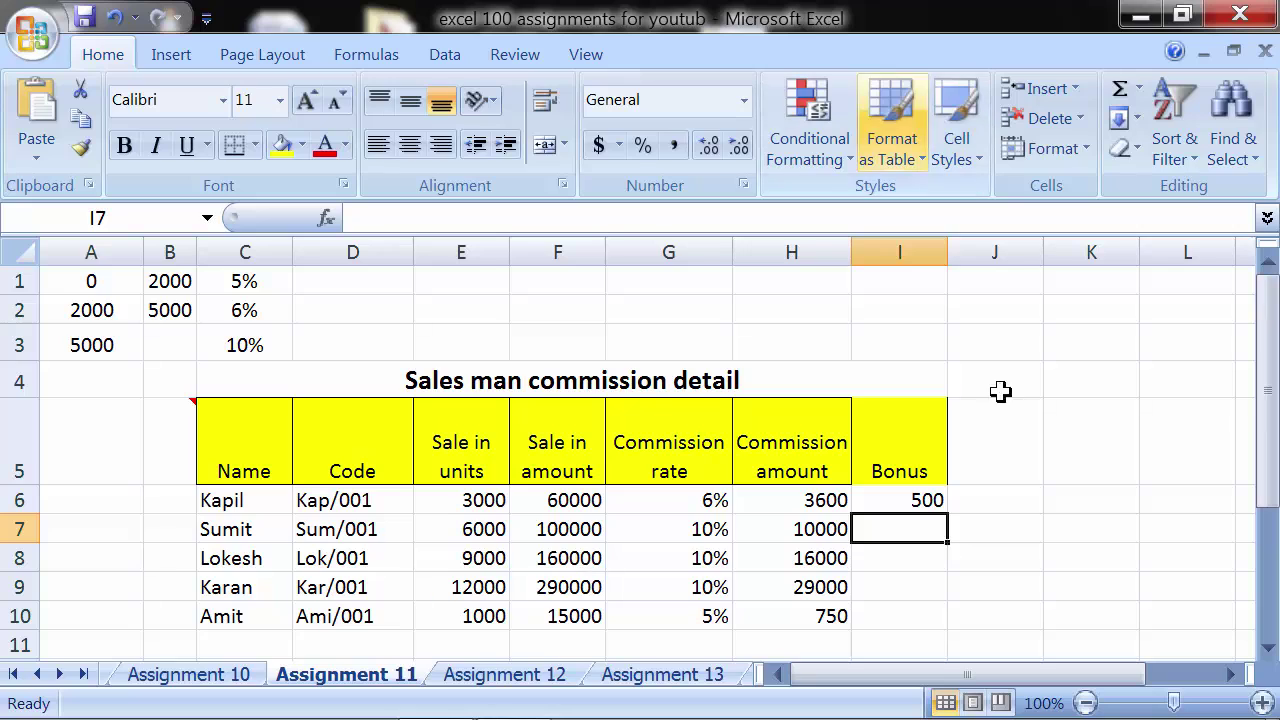
Copy I6's bonus formula down to I10 and verify Karan's 290000 sale earns 1000
click(915, 500)
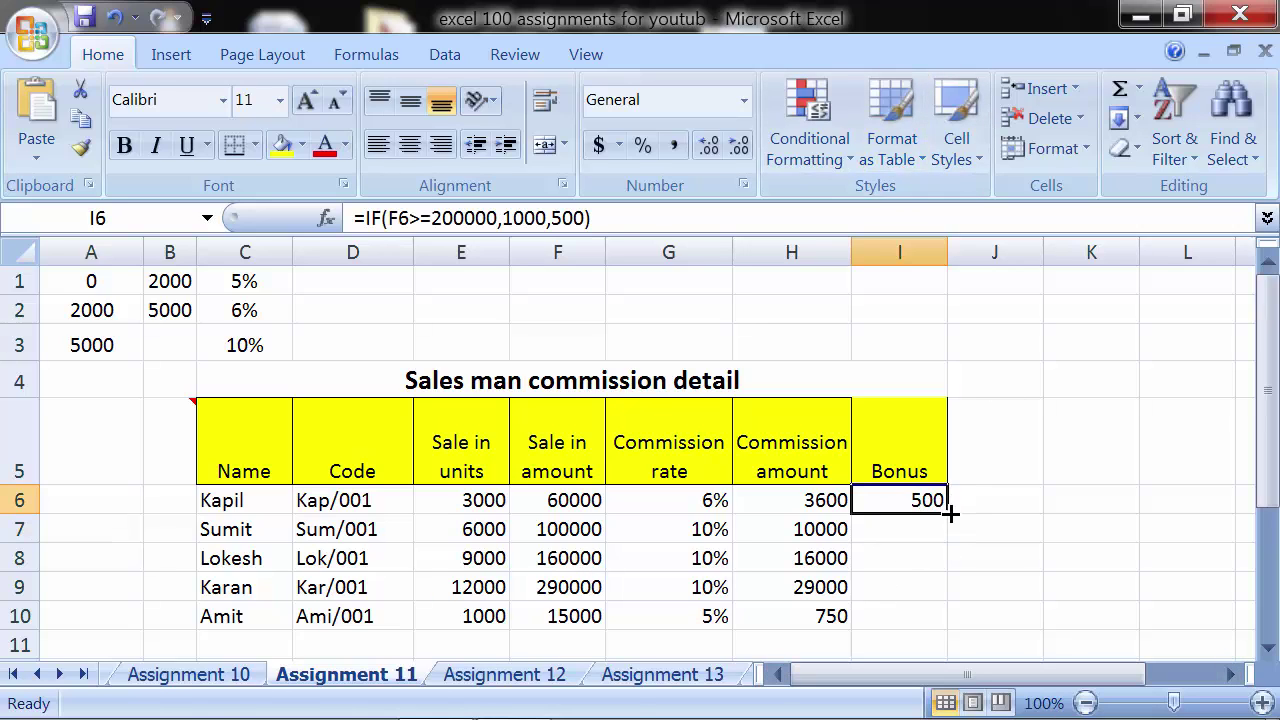
drag(947, 514, 936, 622)
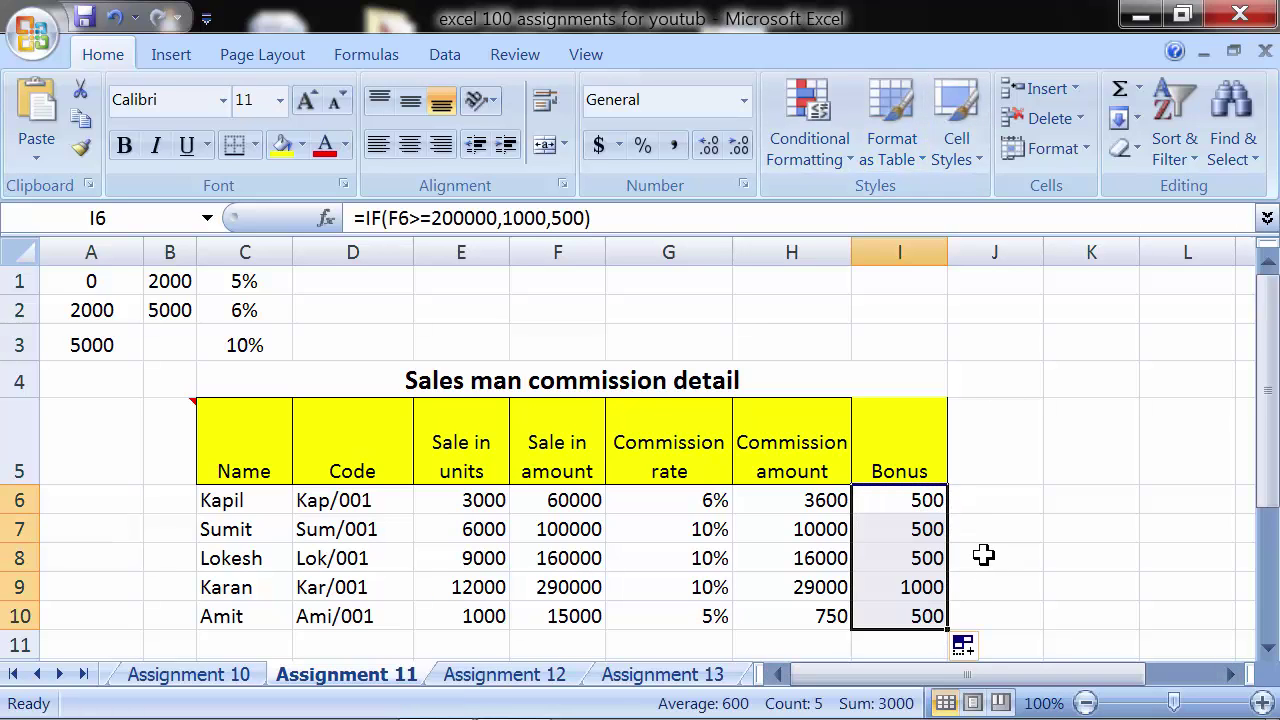
click(937, 587)
click(578, 583)
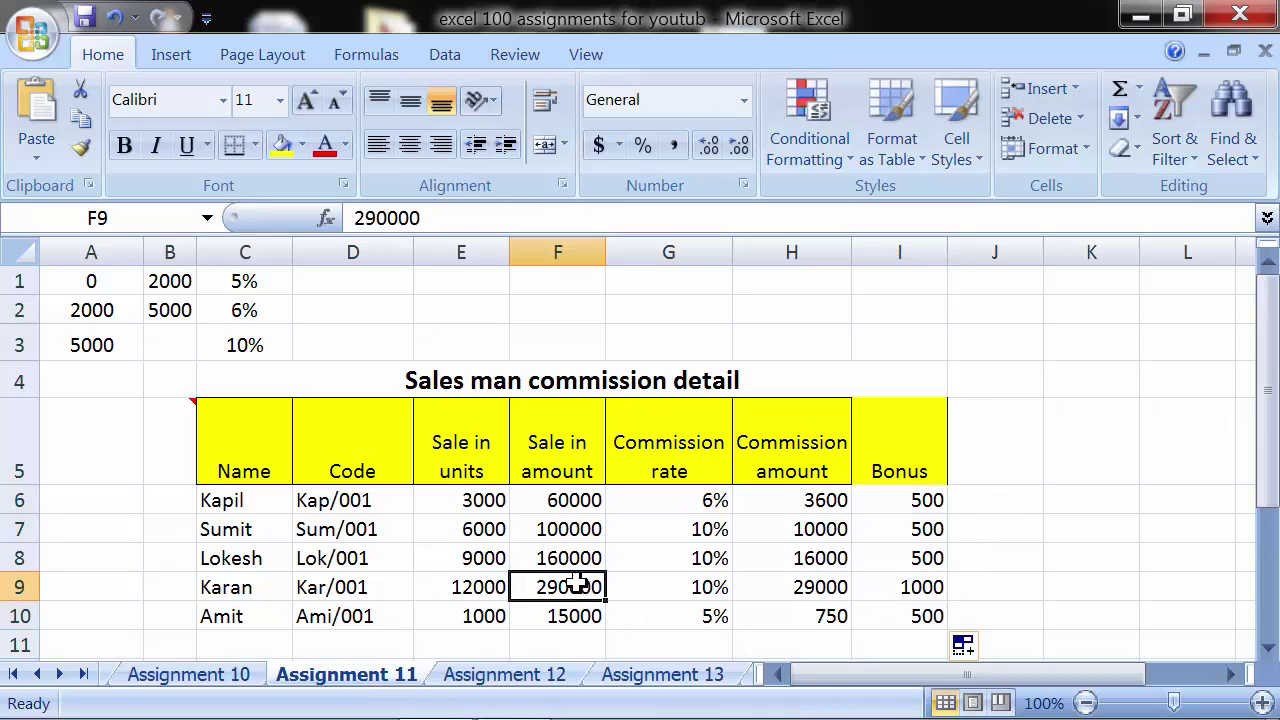
click(872, 589)
drag(586, 497, 578, 558)
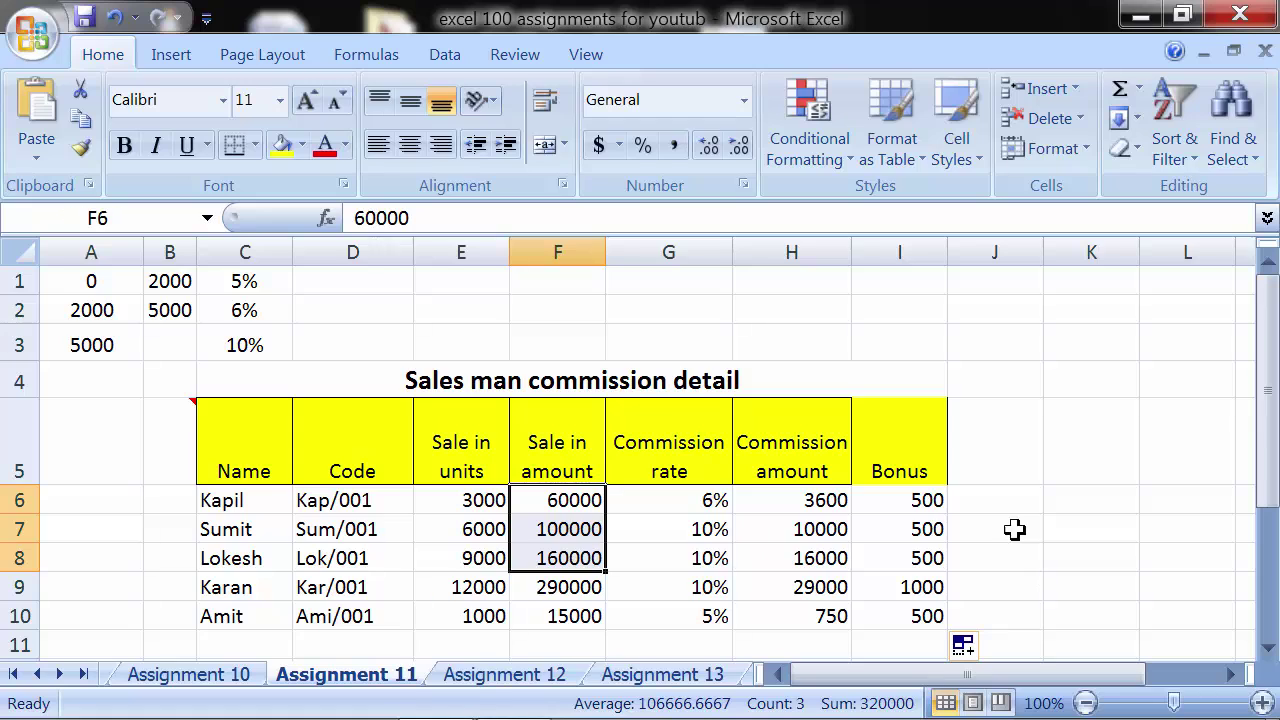